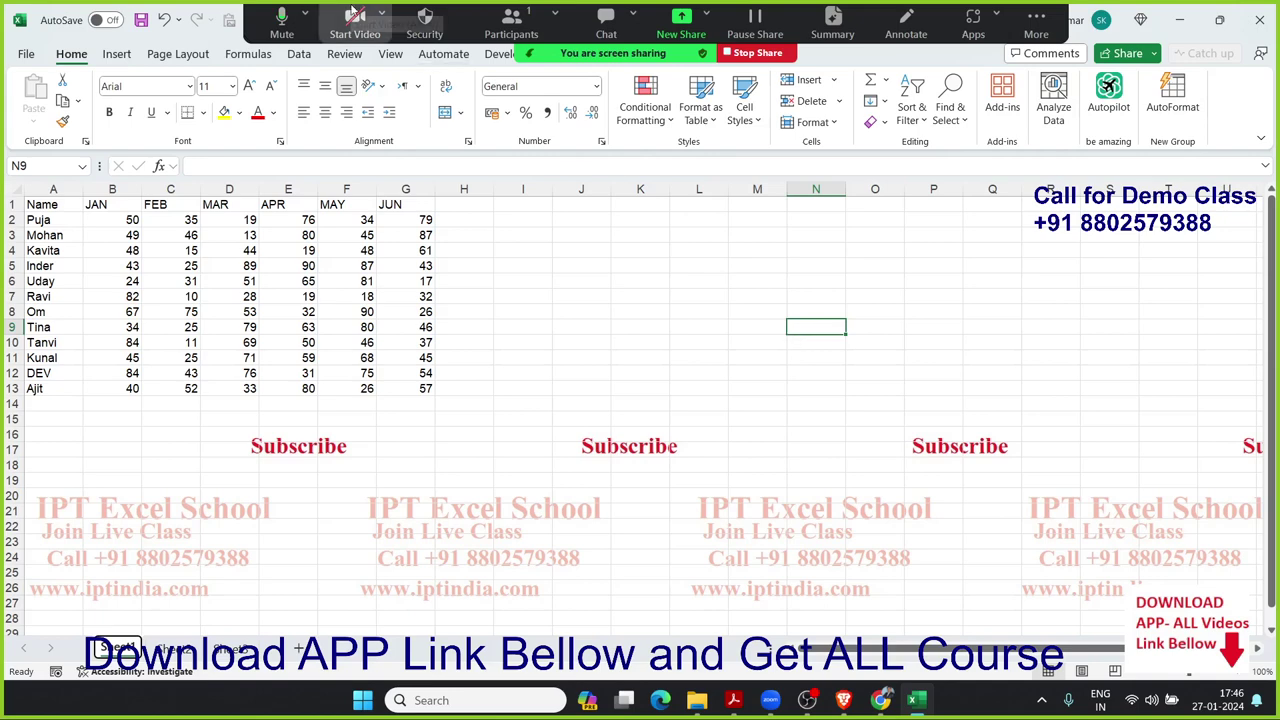
Switch to the Formulas ribbon beside the monthly sales table
click(250, 56)
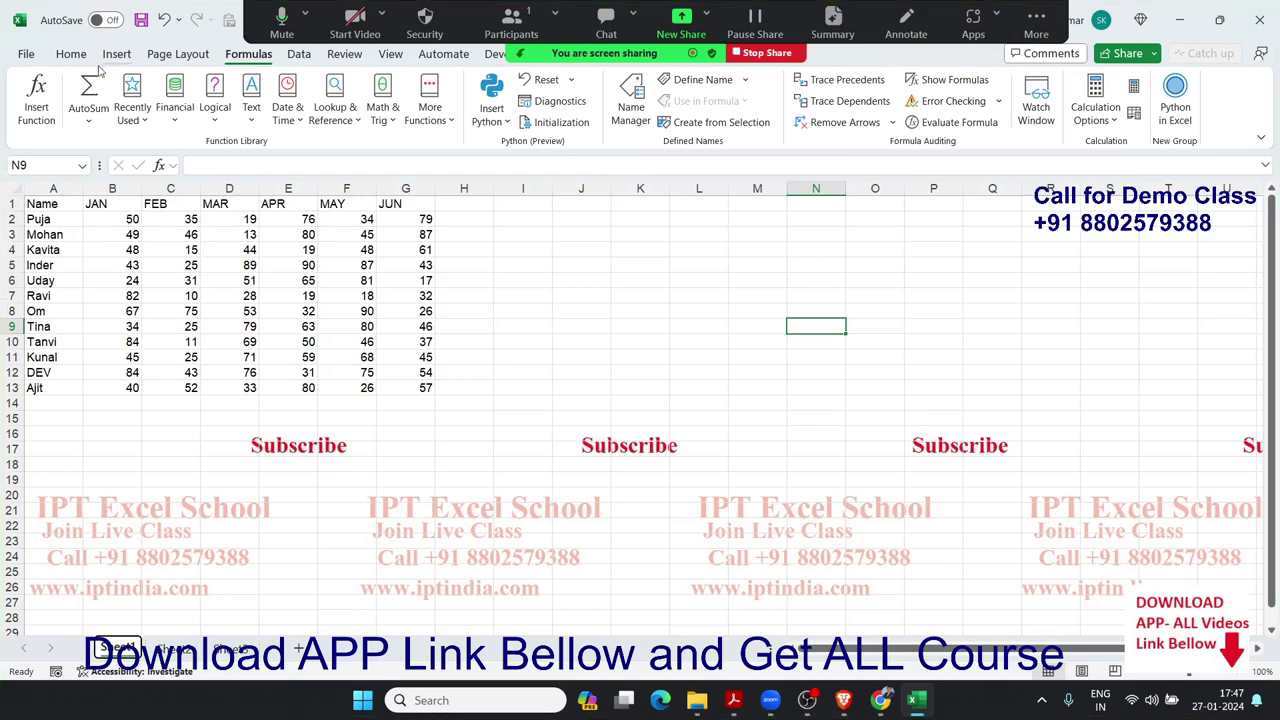
Enter =SUM(B2:G13) in J5 to total all monthly figures, giving 3614
click(575, 272)
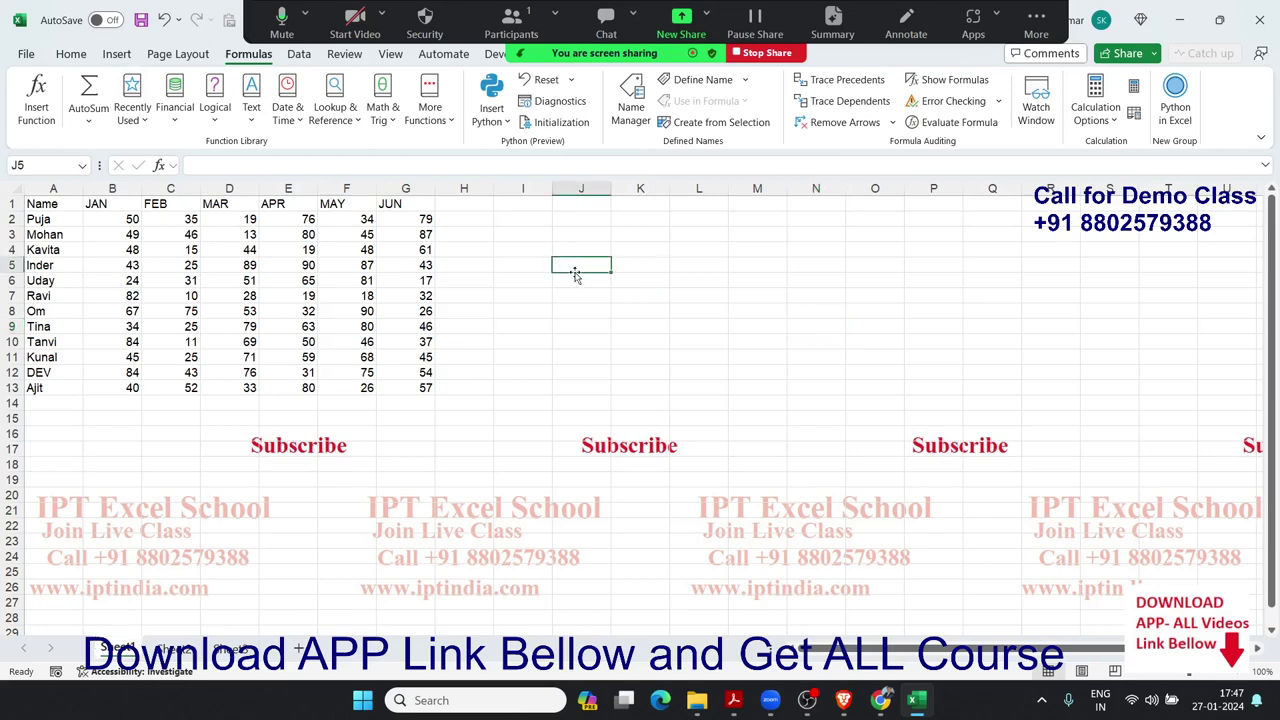
text(=sum)
key(Tab)
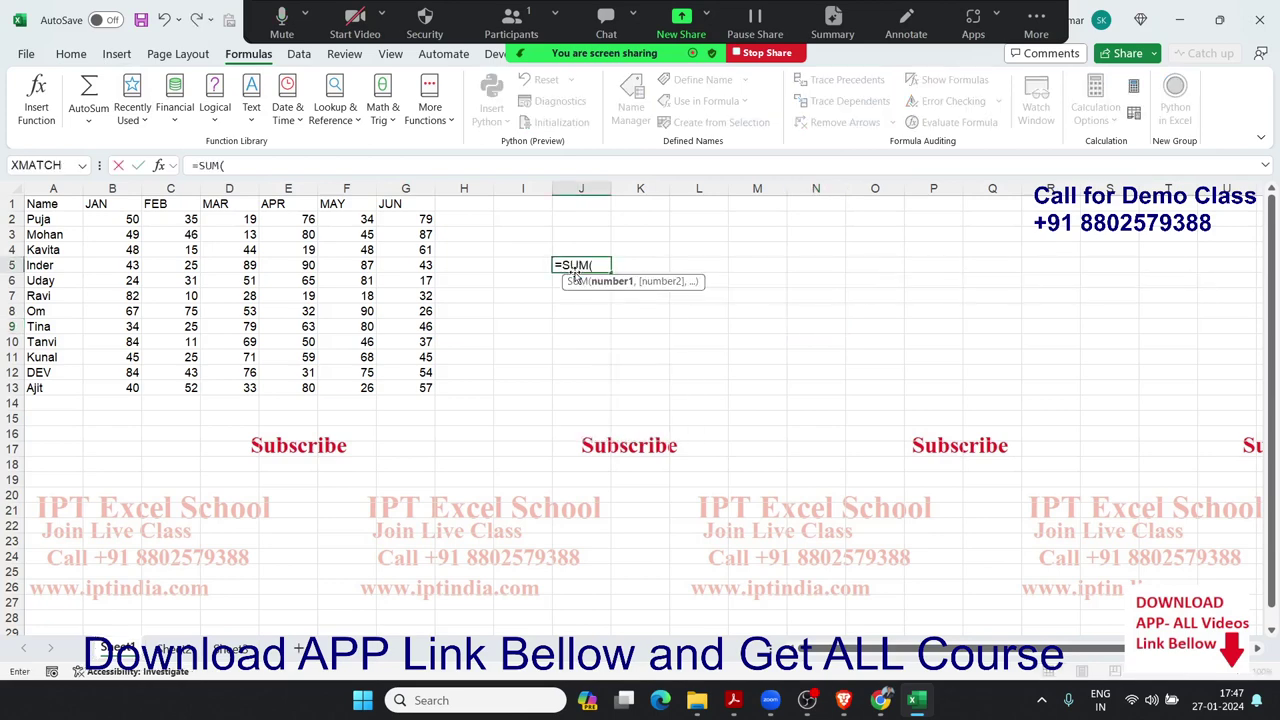
scroll(125, 236, right, 1)
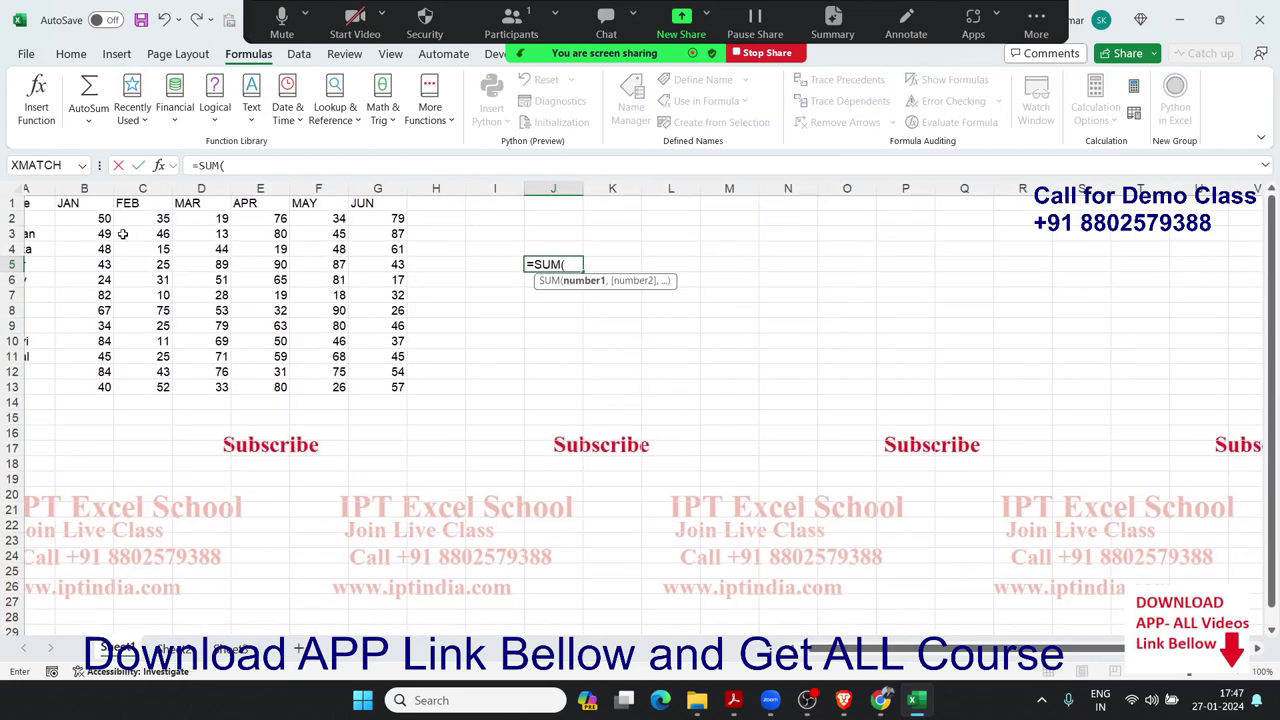
drag(98, 218, 372, 392)
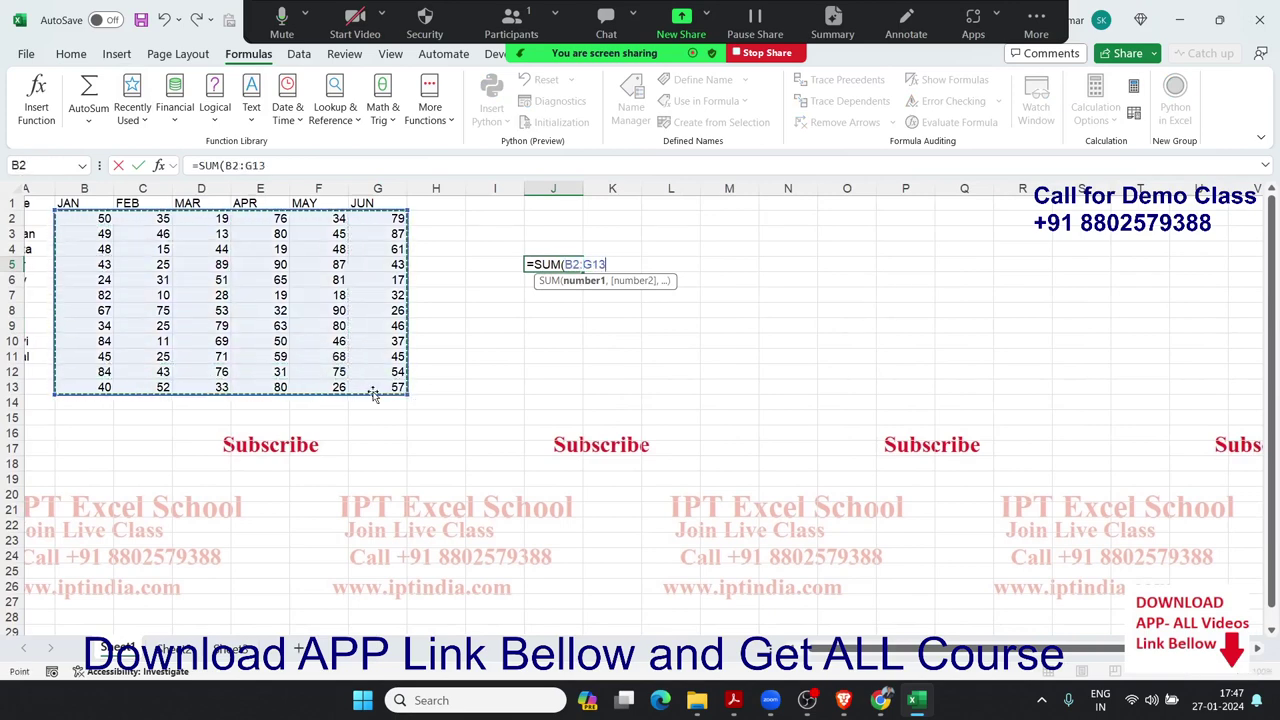
text())
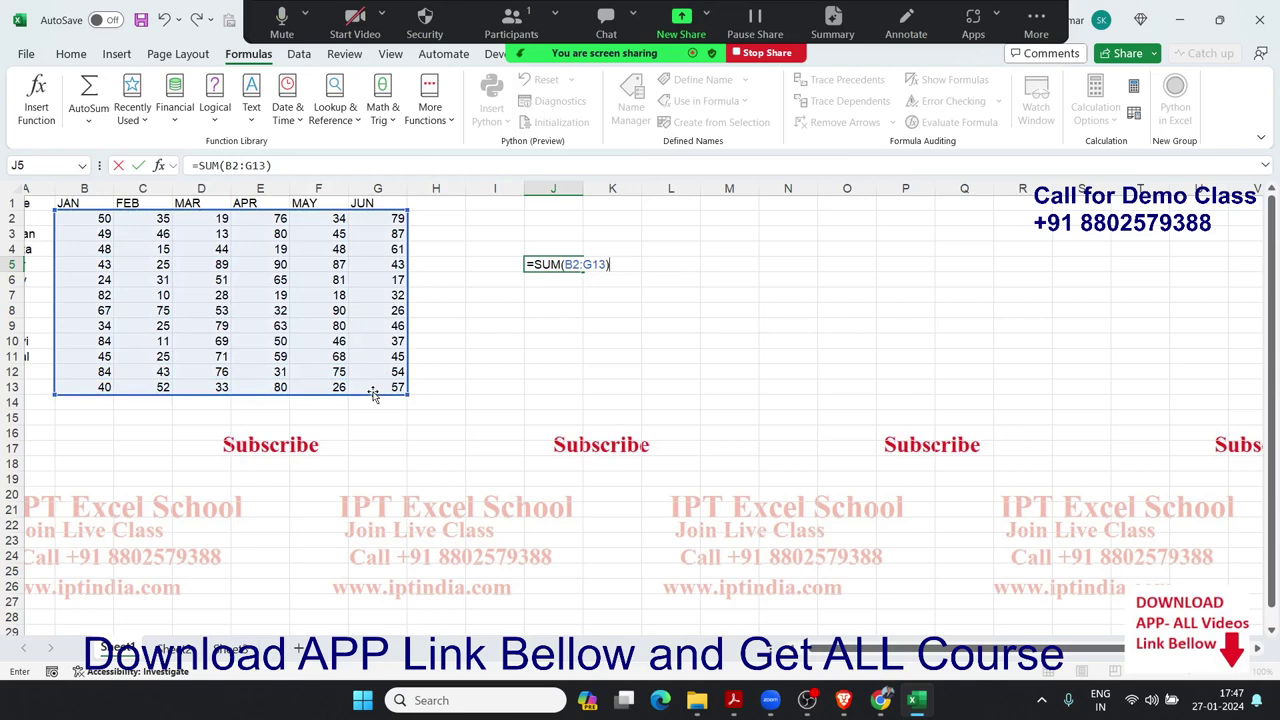
key(Return)
key(Home)
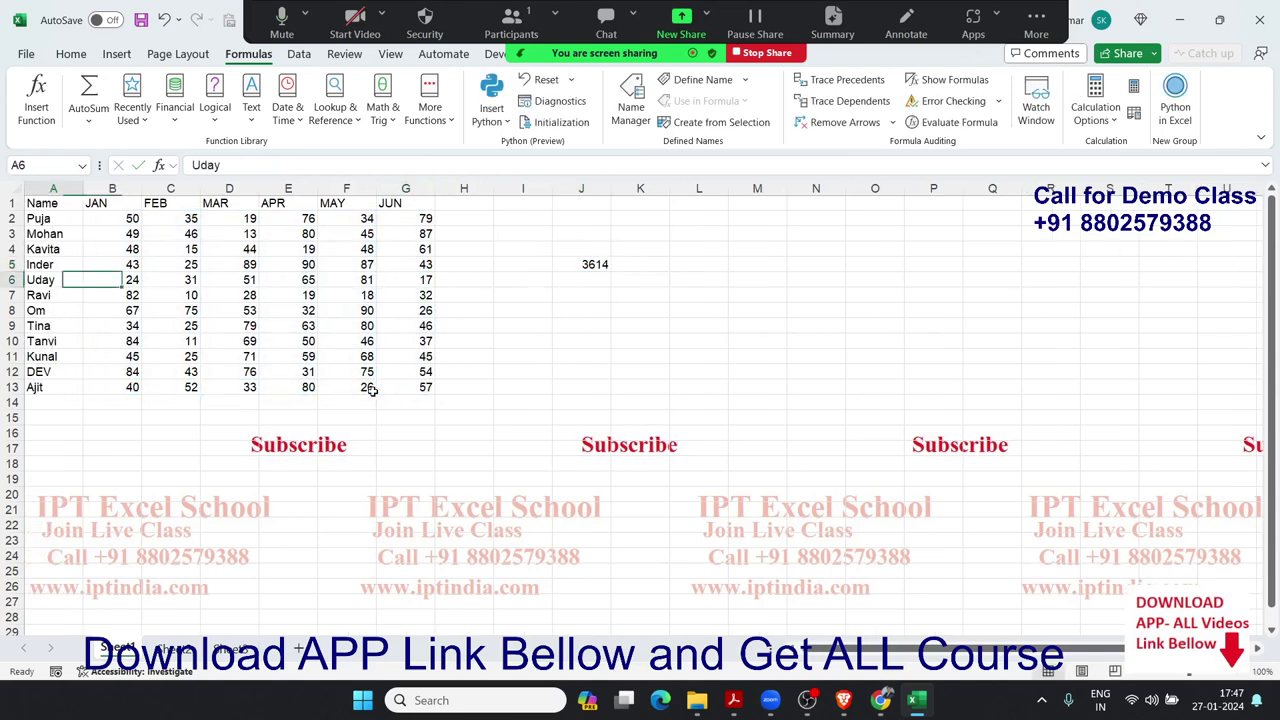
key(Up)
key(Up)
key(Up)
Select B2:G13 with the keyboard and define it under the name DT
key(Right)
key(shift+Up)
key(shift+Right)
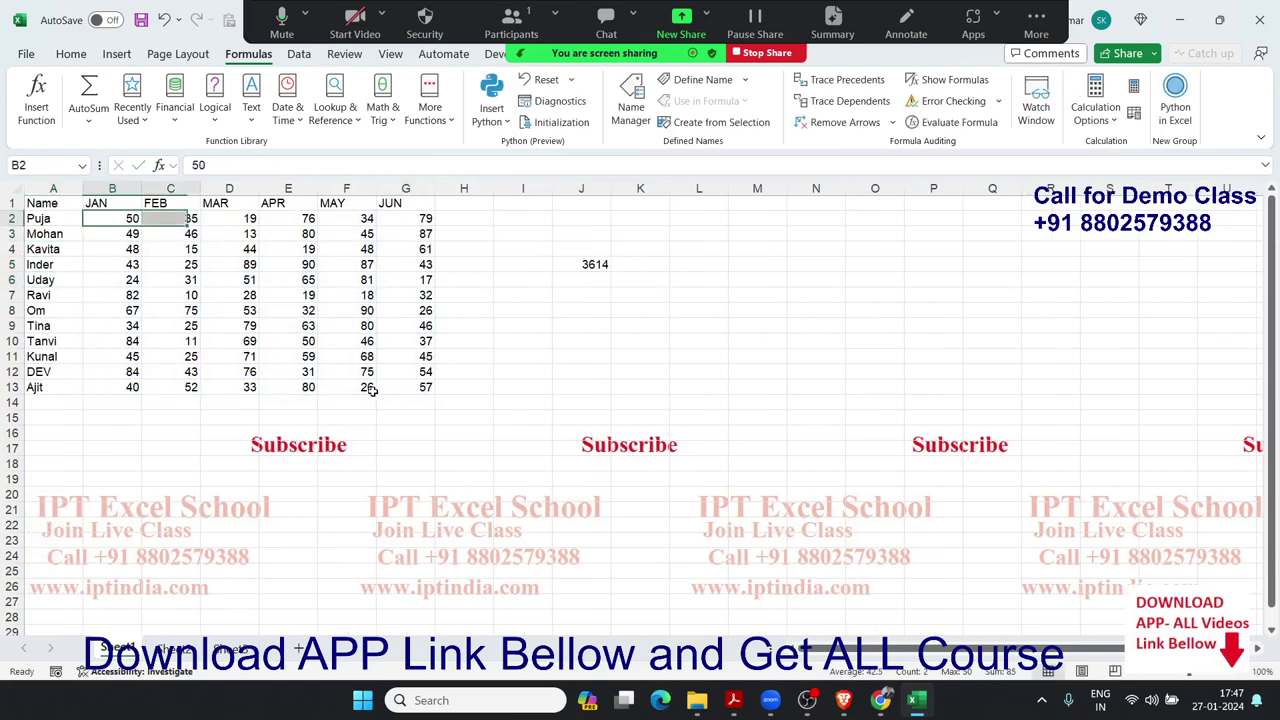
key(shift+Right)
key(shift+Right)
key(shift+Right)
key(ctrl+shift+Down)
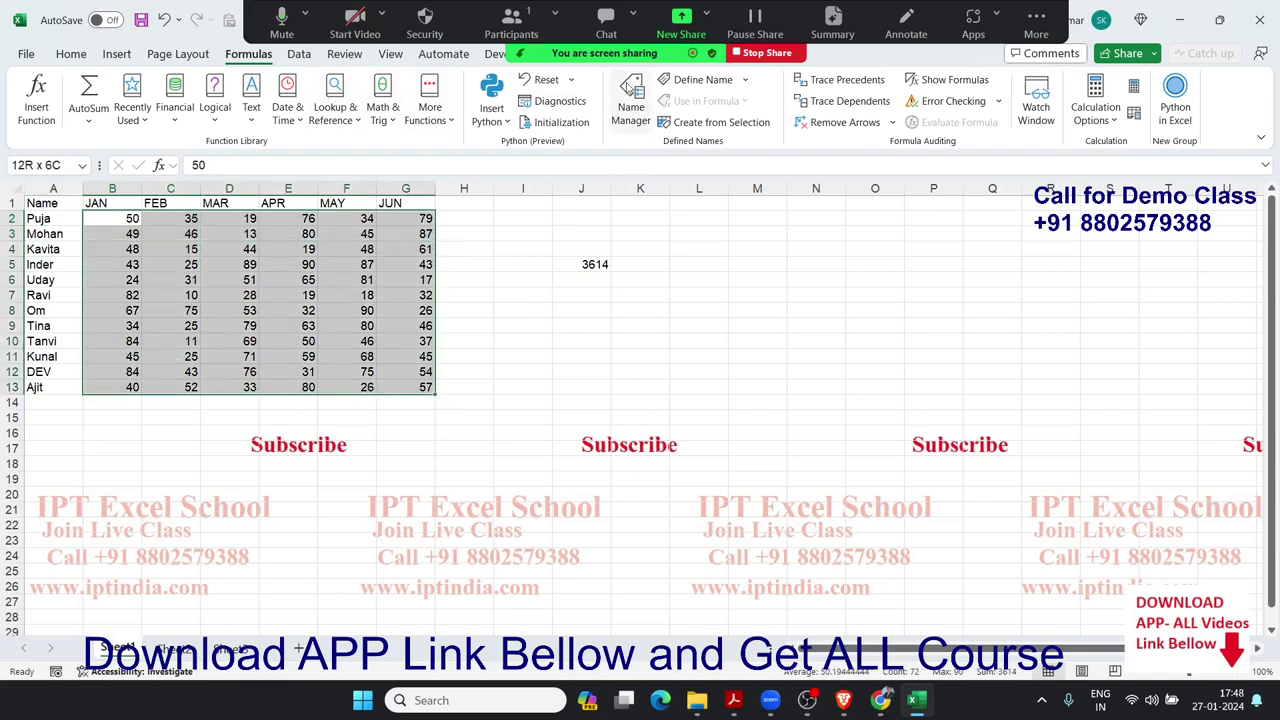
click(668, 85)
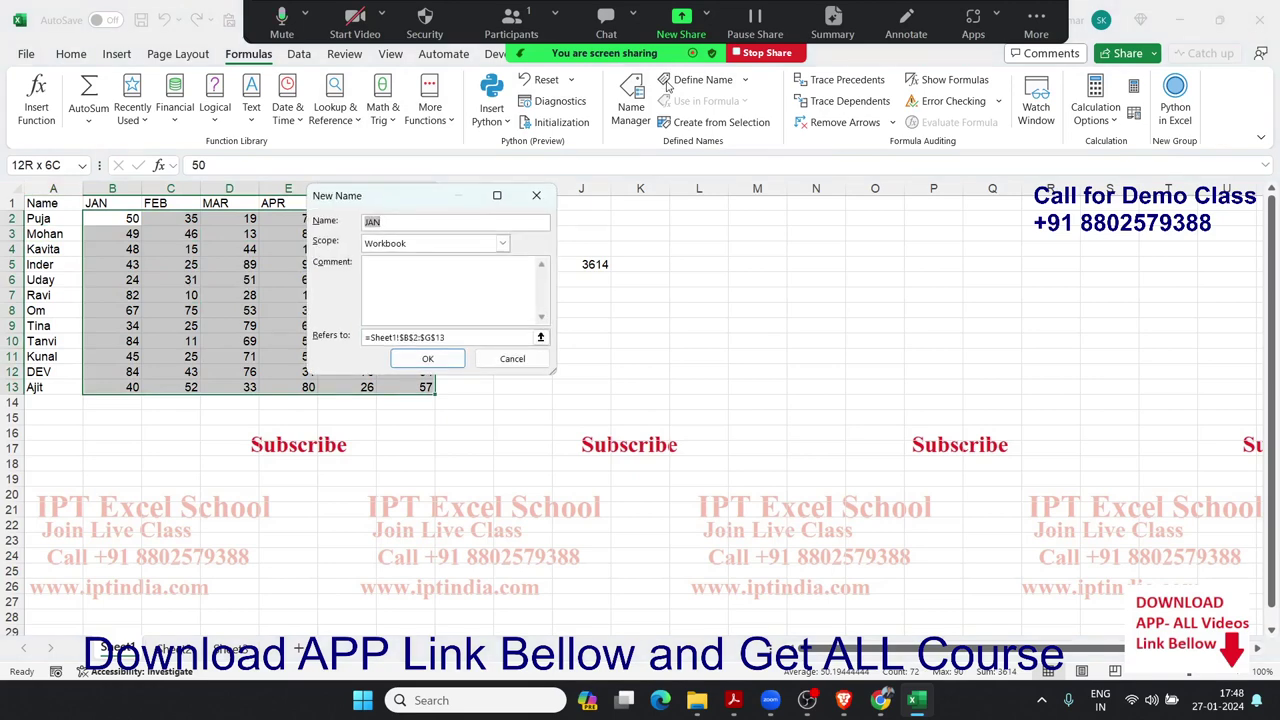
text(DT)
click(428, 358)
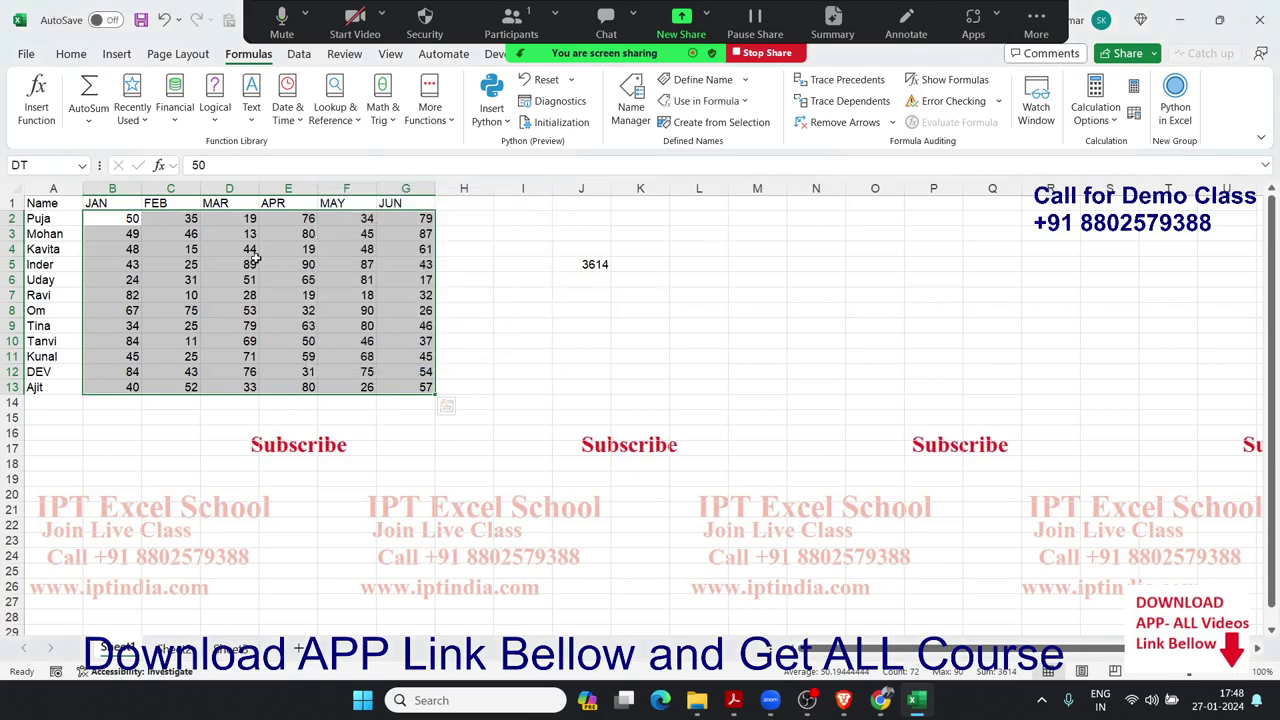
double_click(595, 265)
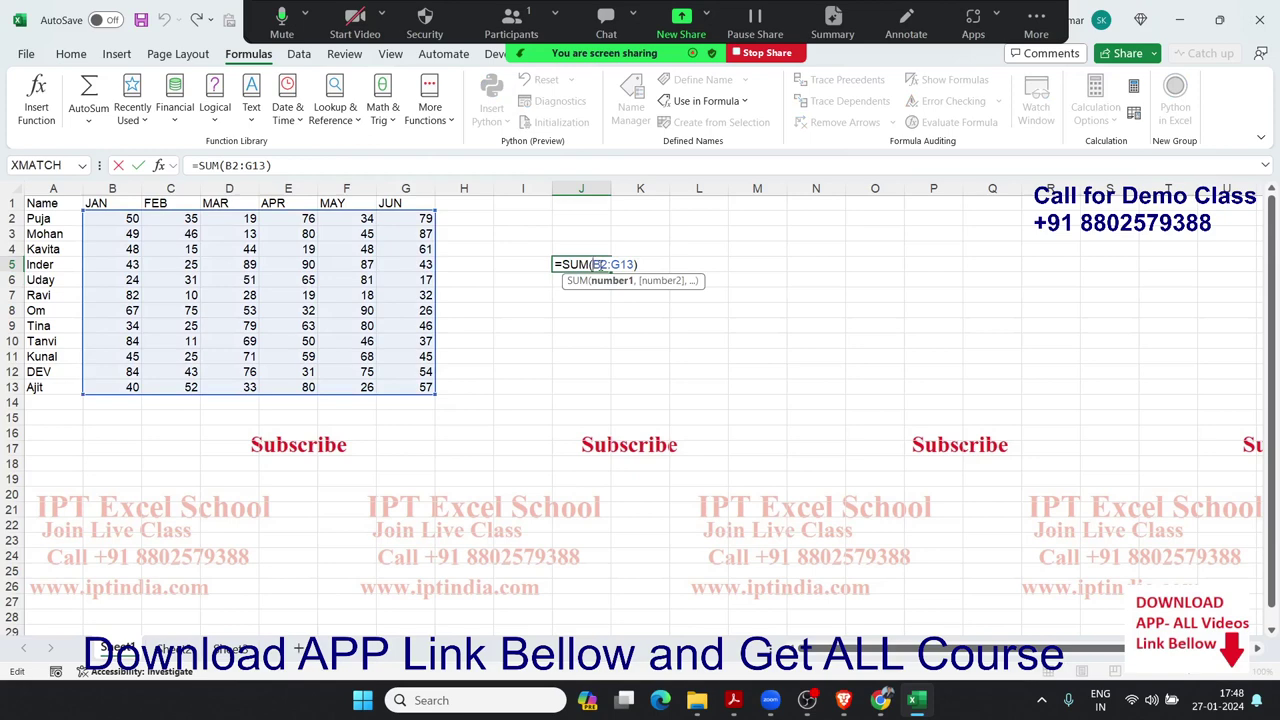
Enter =SUM(DT) in J6, then select both totals J5:J6
key(Return)
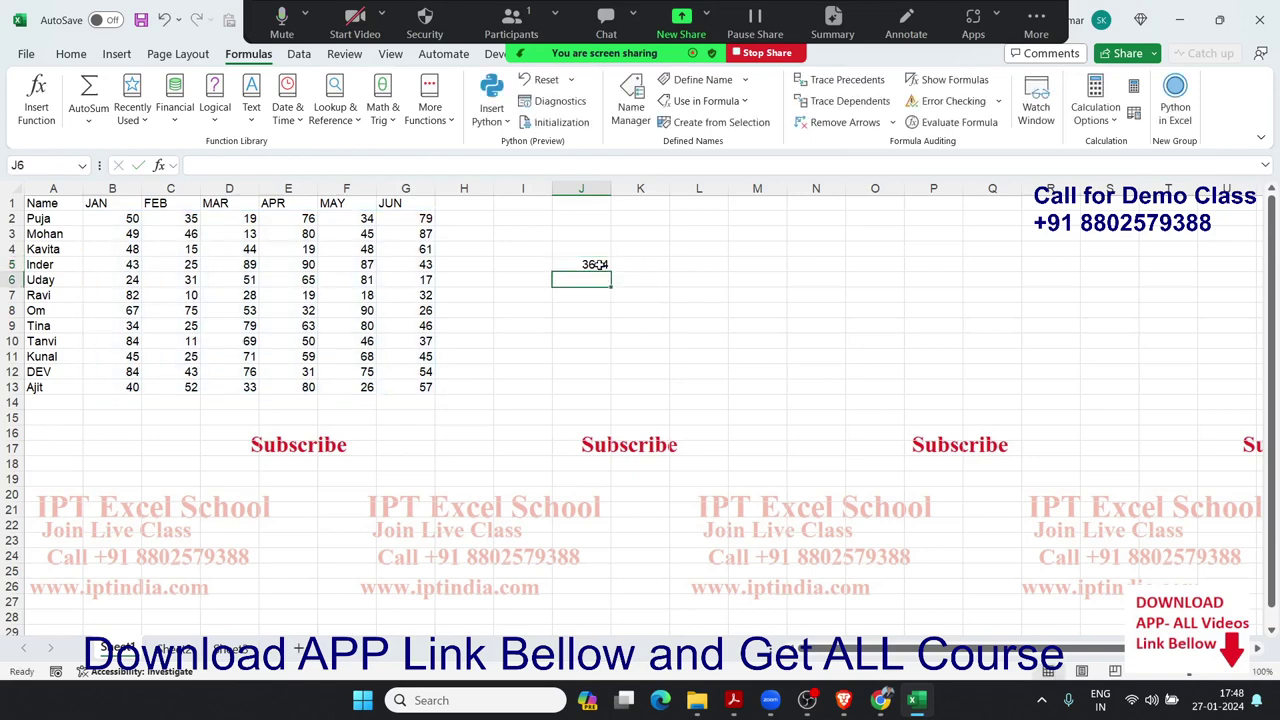
text(=sum)
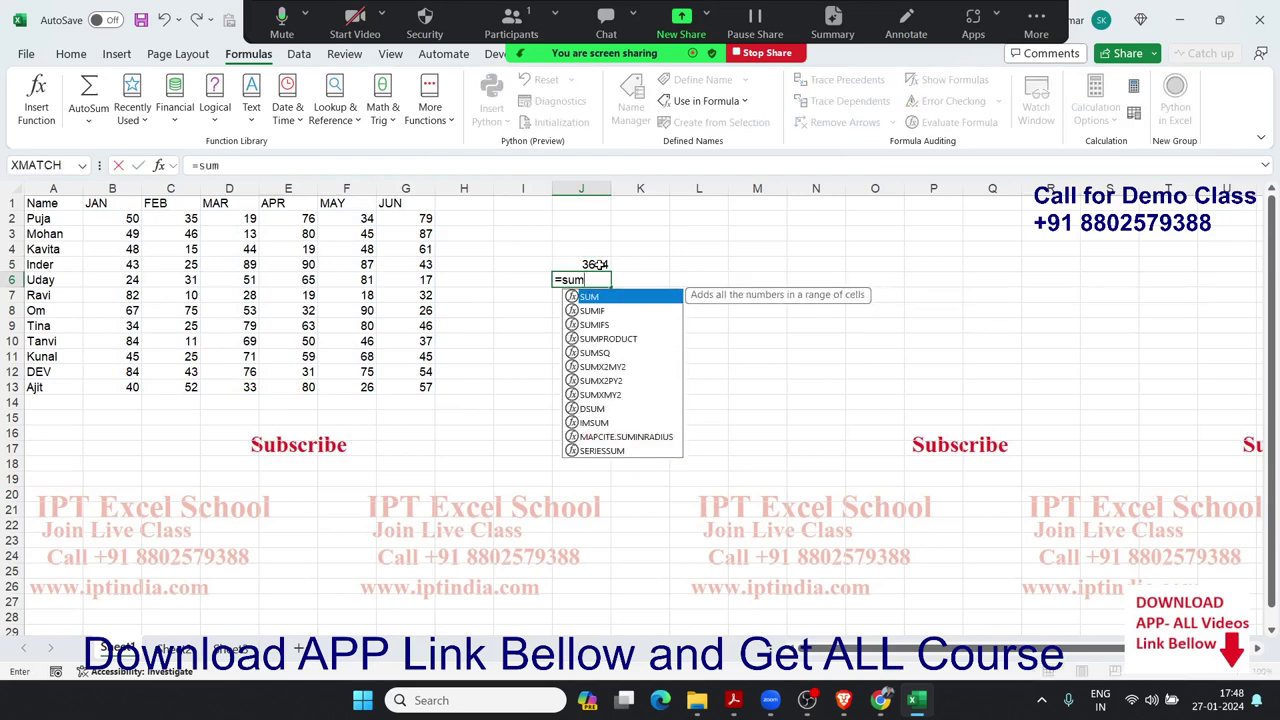
key(Tab)
text(DT)
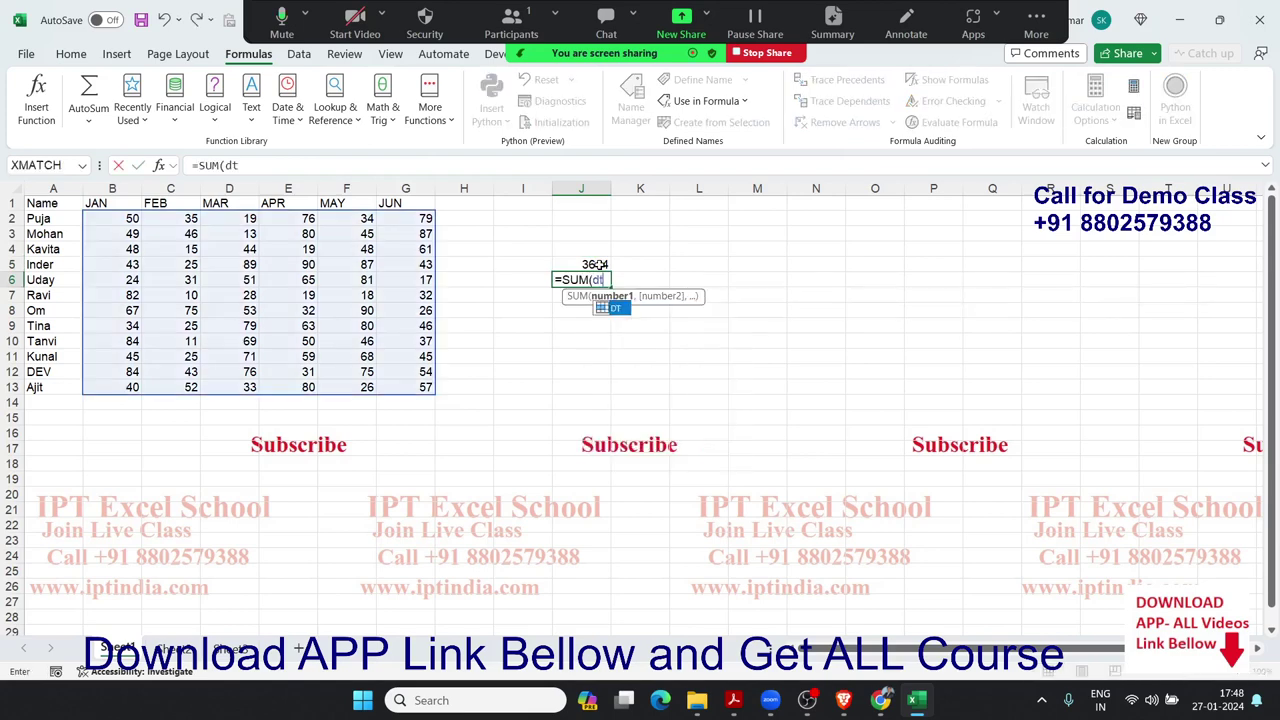
text())
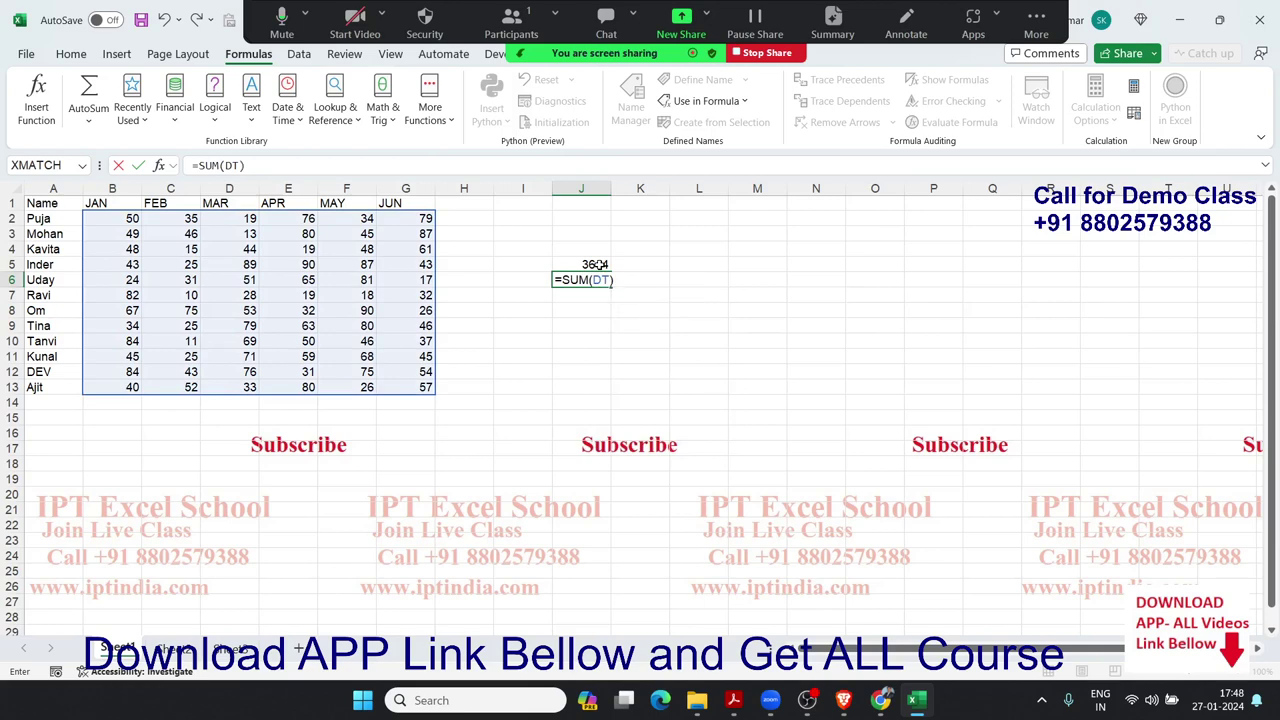
key(Return)
key(Up)
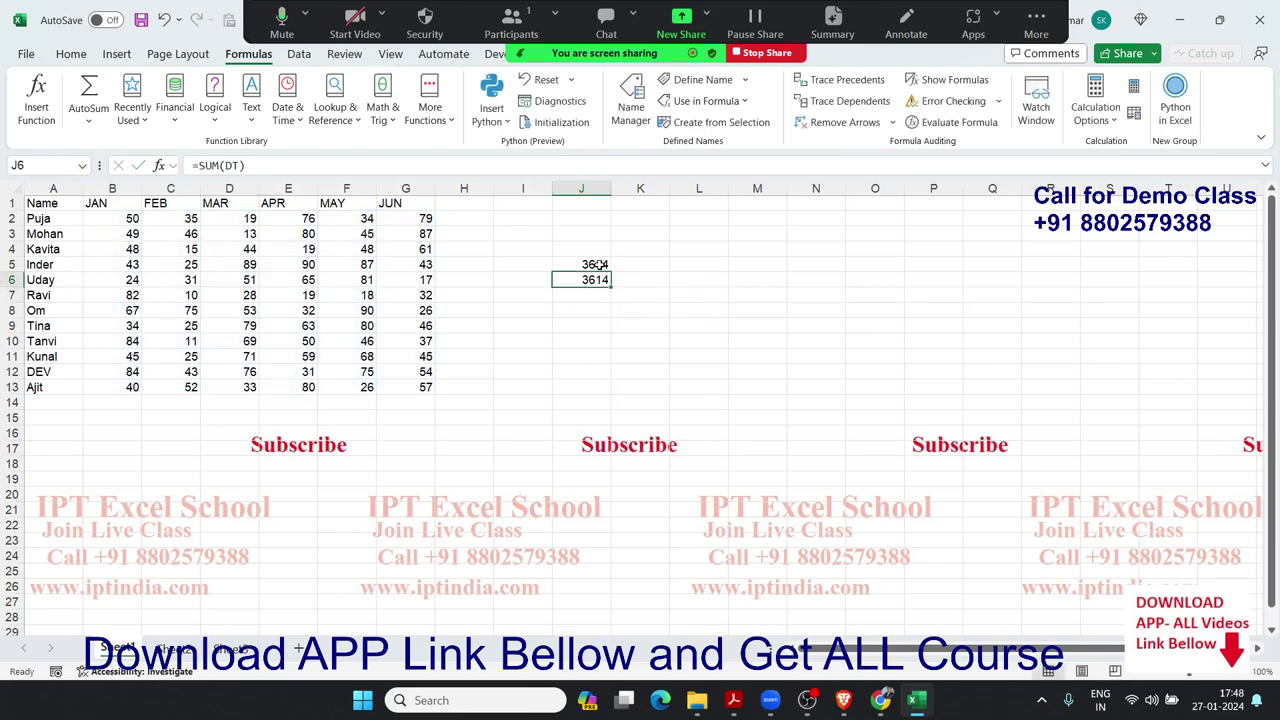
key(Up)
key(shift+Down)
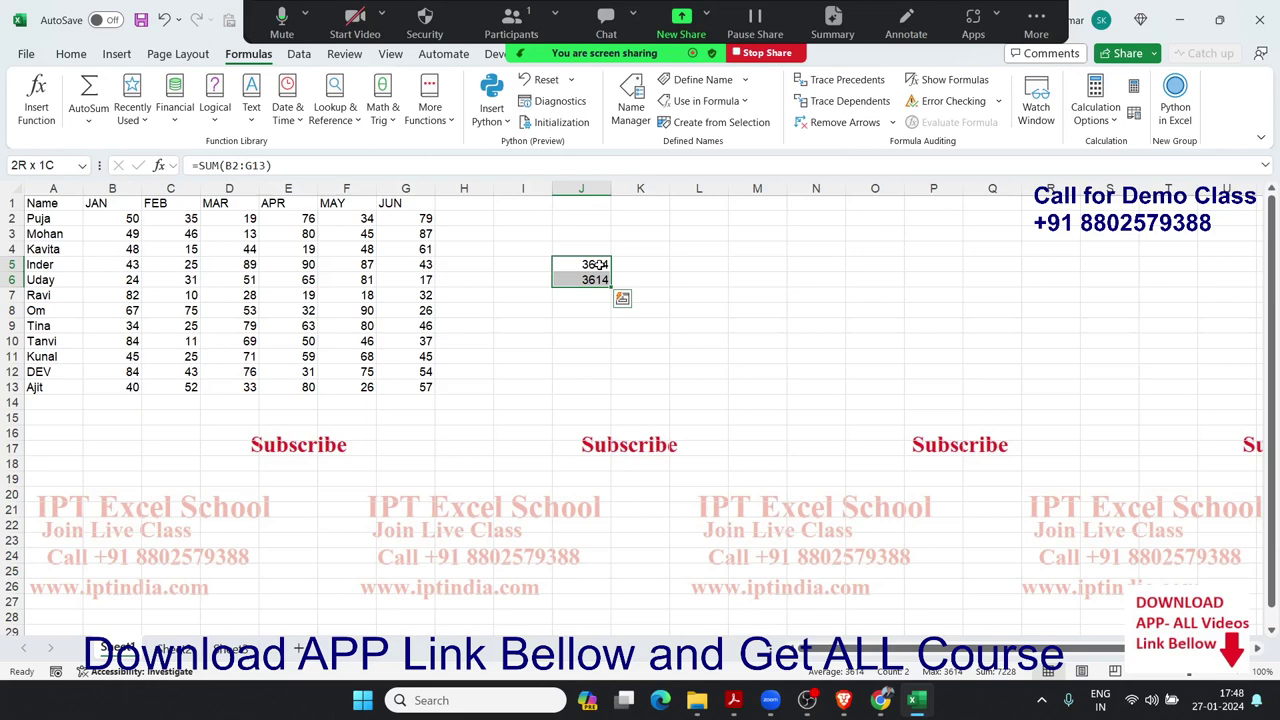
Delete the name DT in Name Manager so J6 shows #NAME?
click(631, 108)
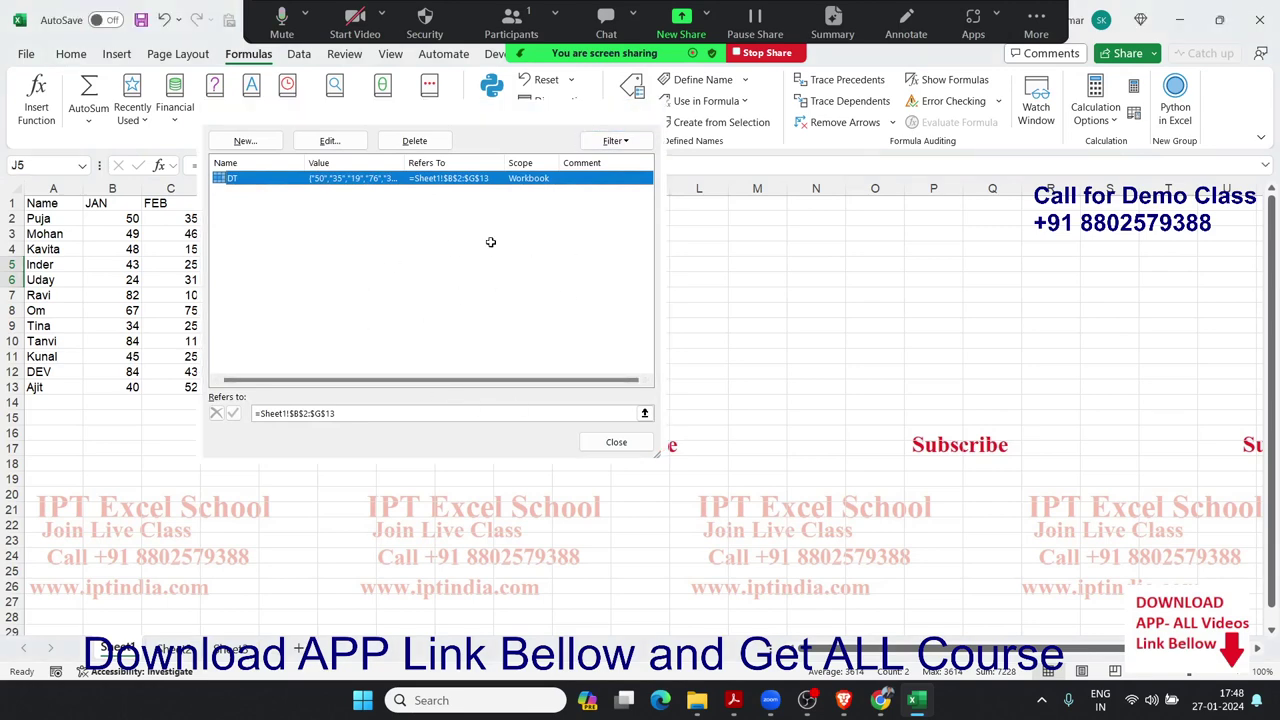
key(Escape)
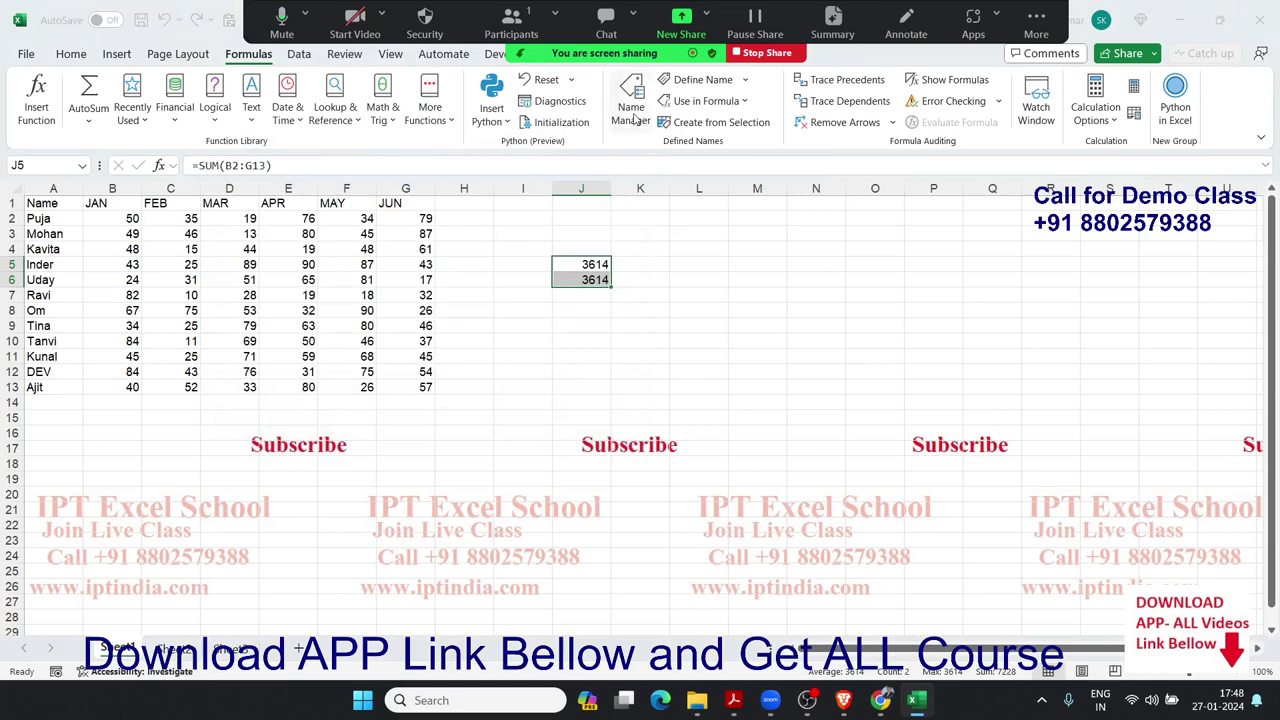
click(633, 118)
click(410, 142)
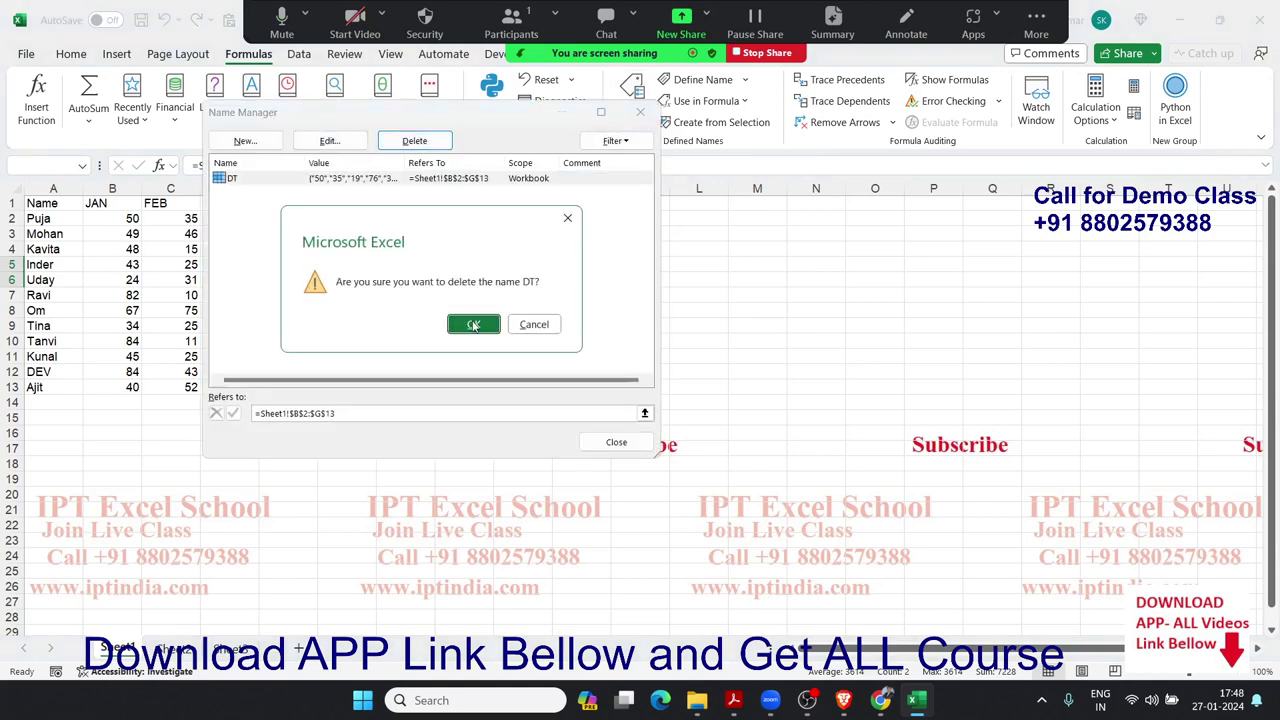
click(474, 326)
click(601, 441)
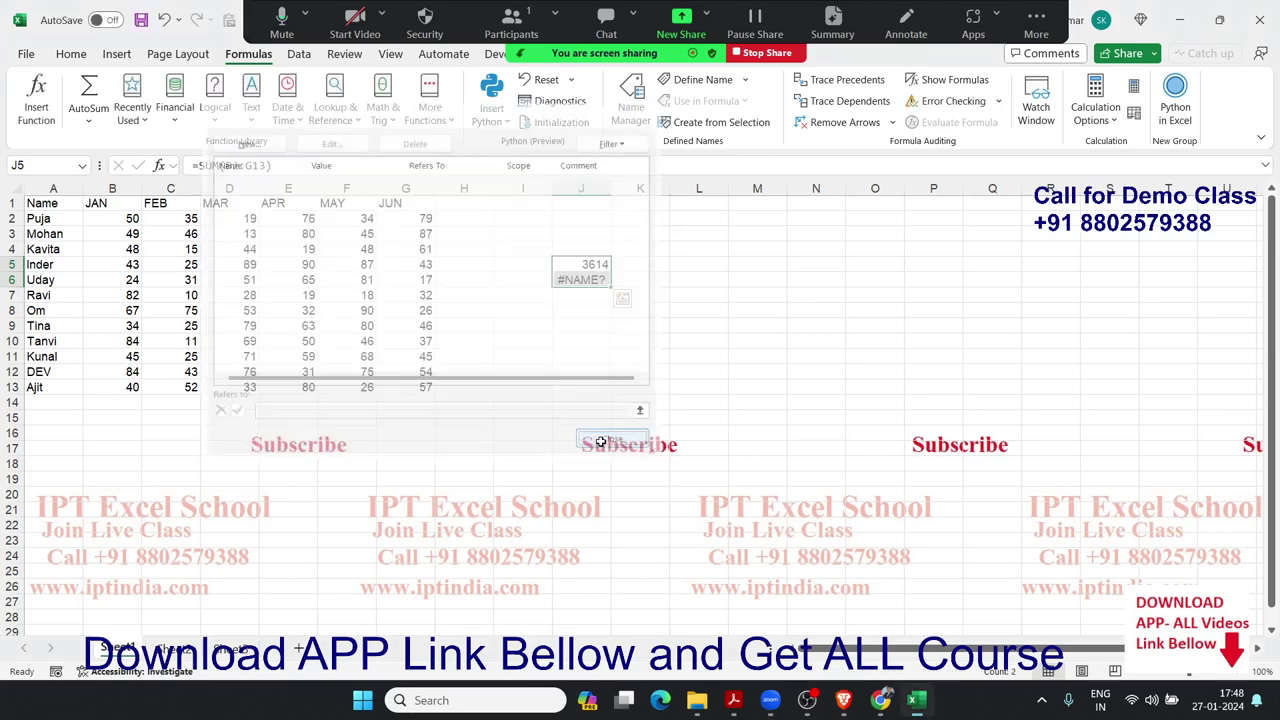
click(563, 368)
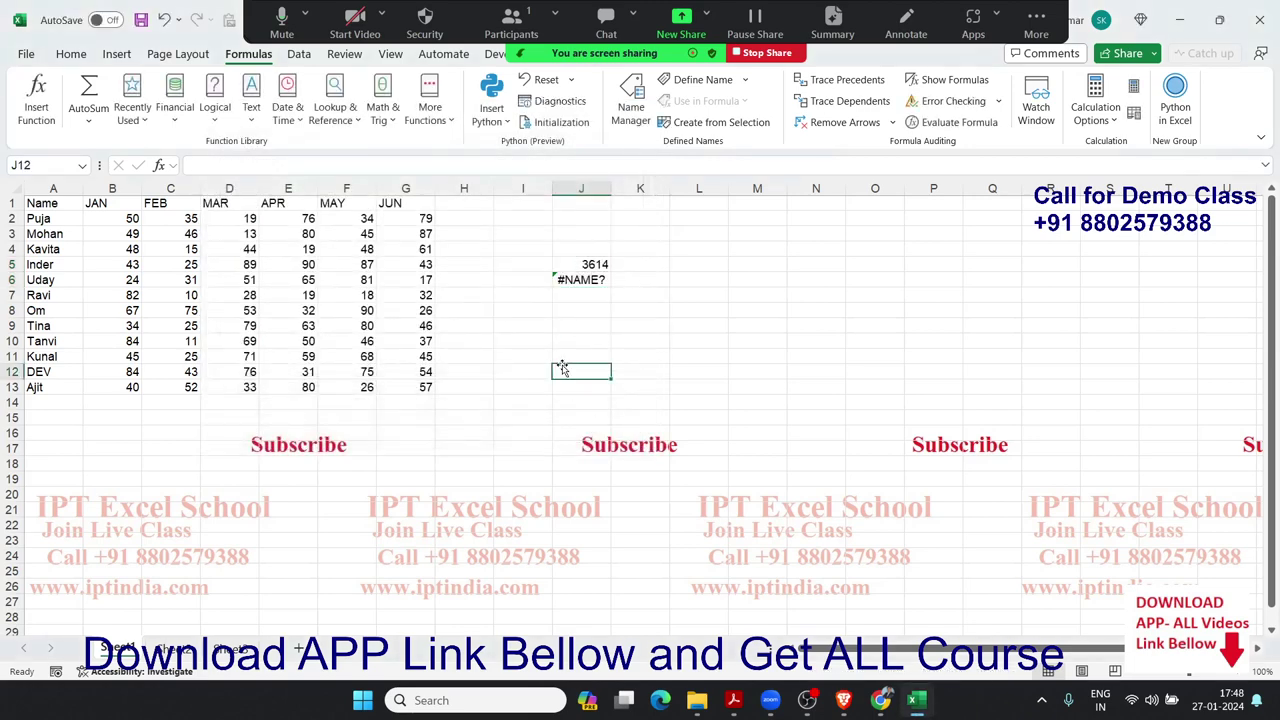
click(493, 56)
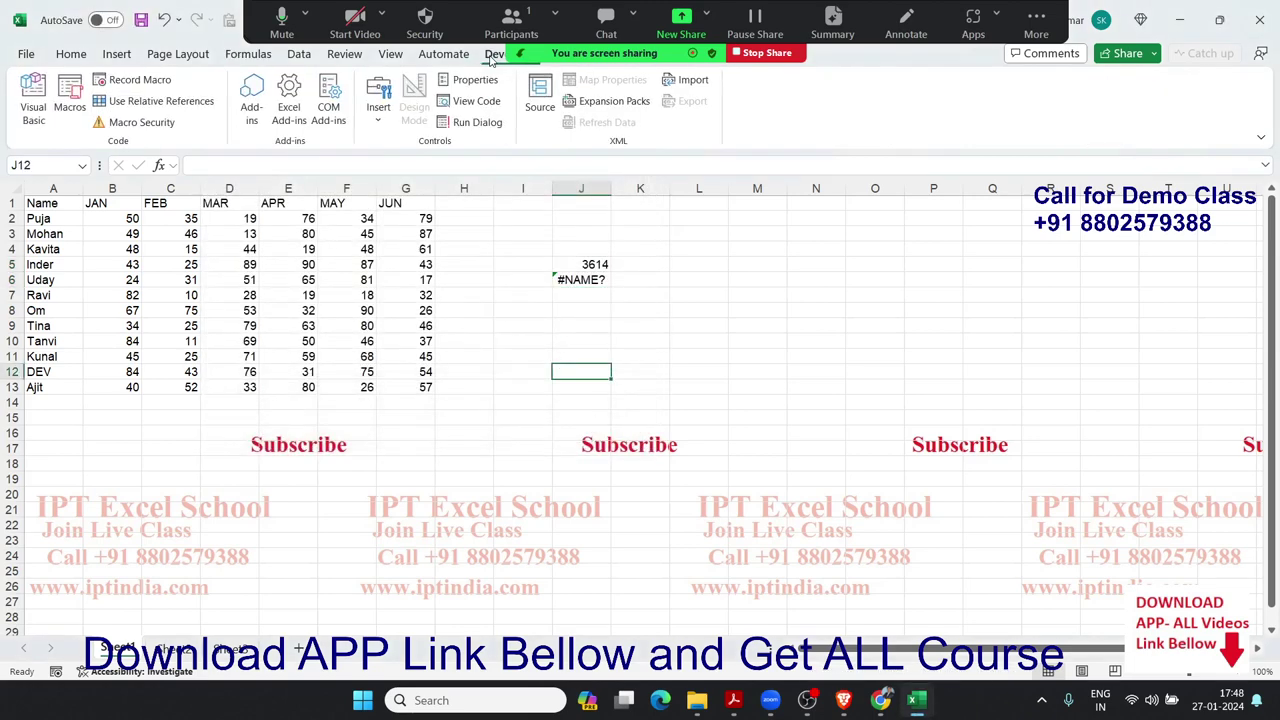
Open the Visual Basic editor, maximize it and snap it to the screen's left half
click(32, 112)
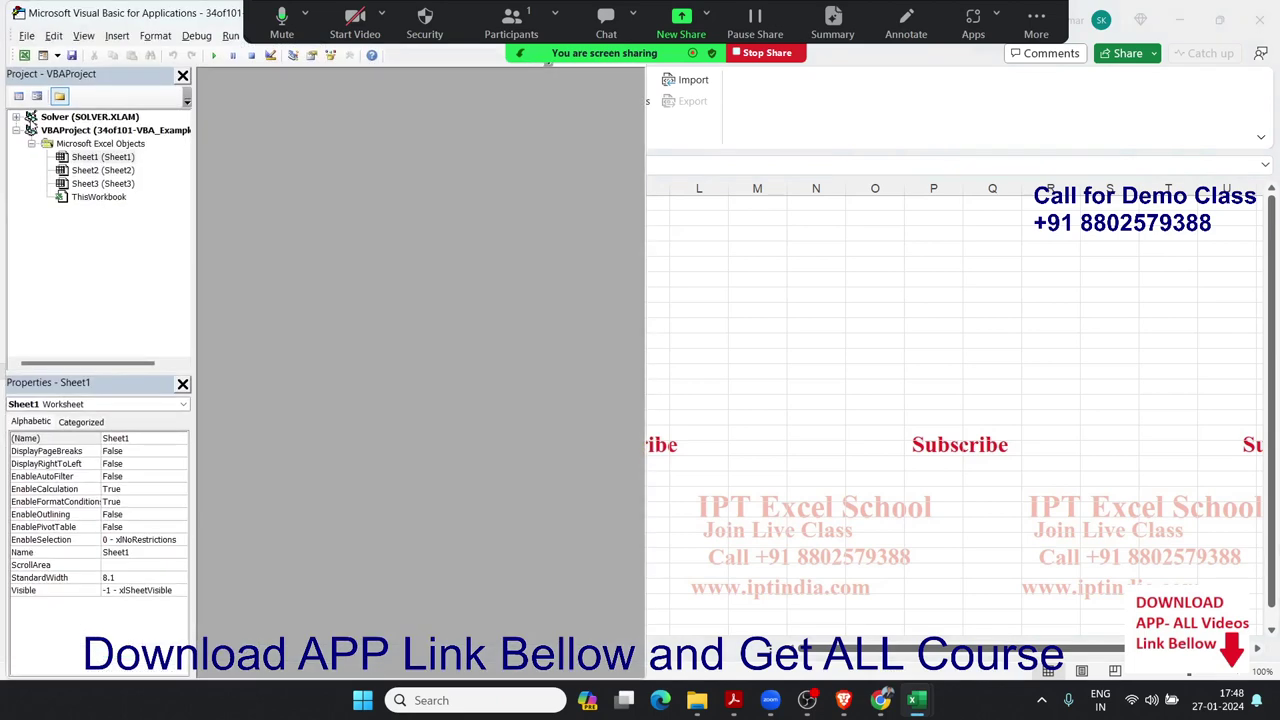
double_click(115, 12)
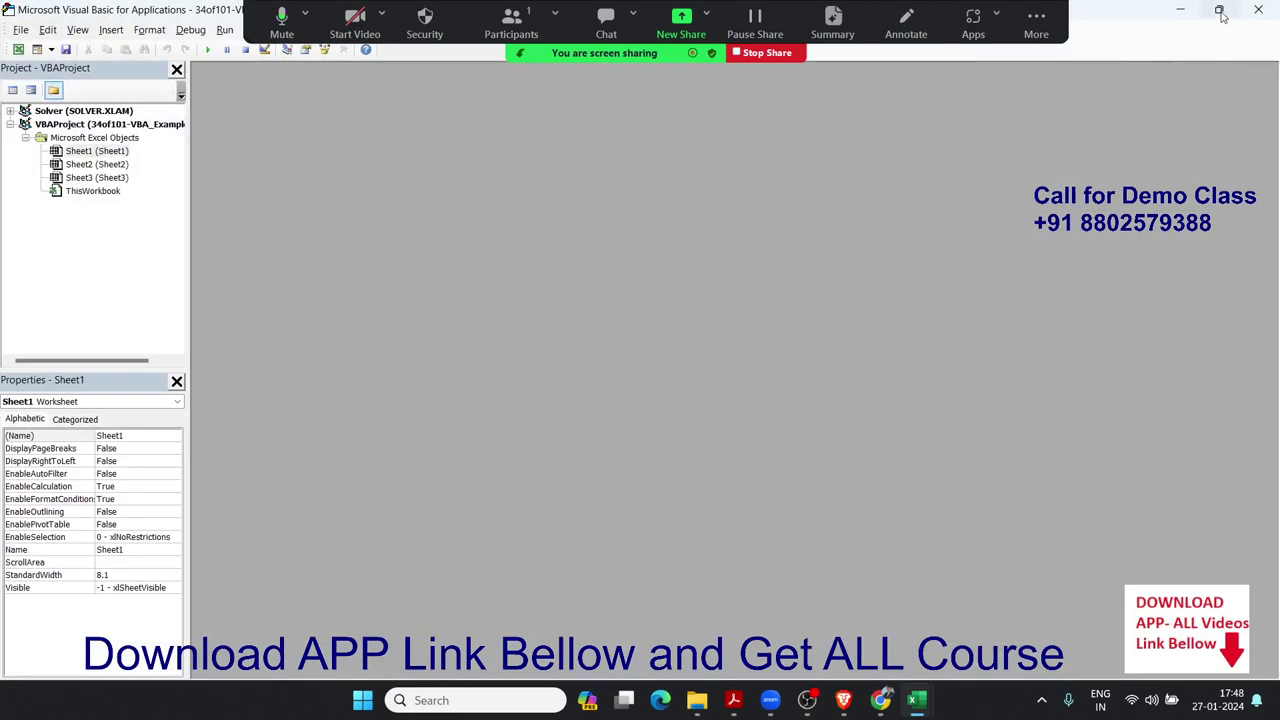
mouse_move(1221, 15)
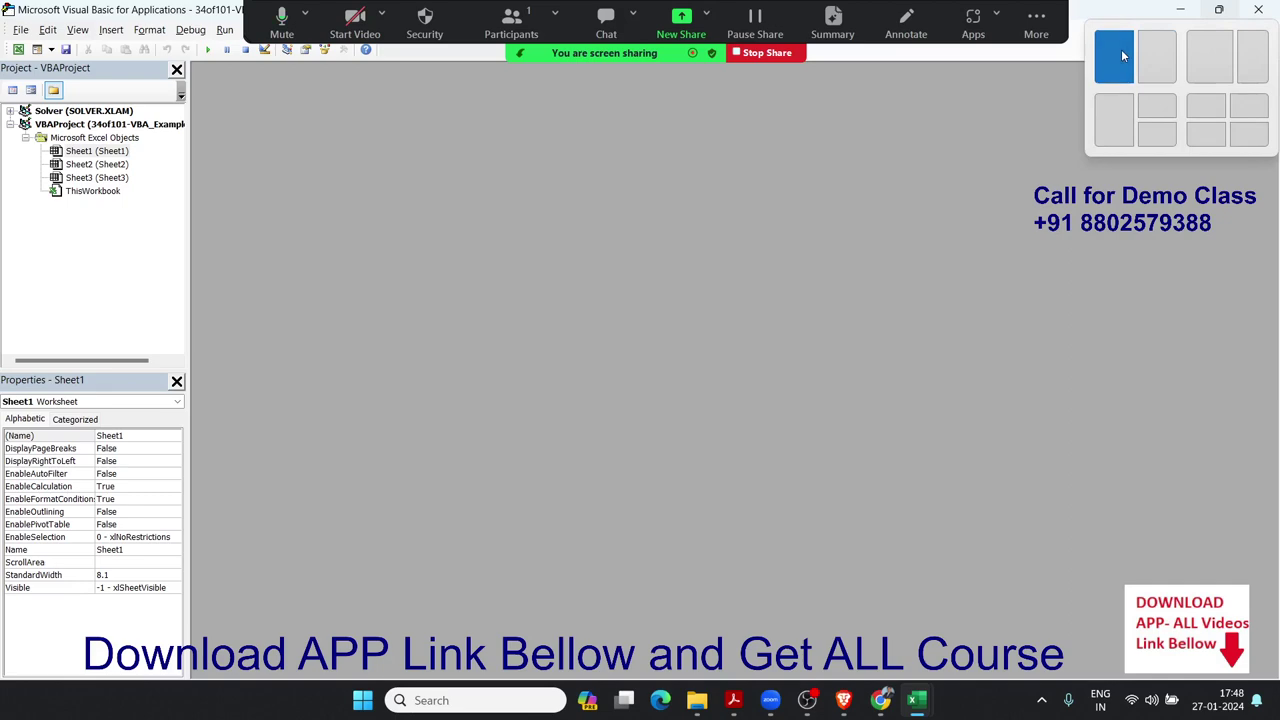
click(1121, 49)
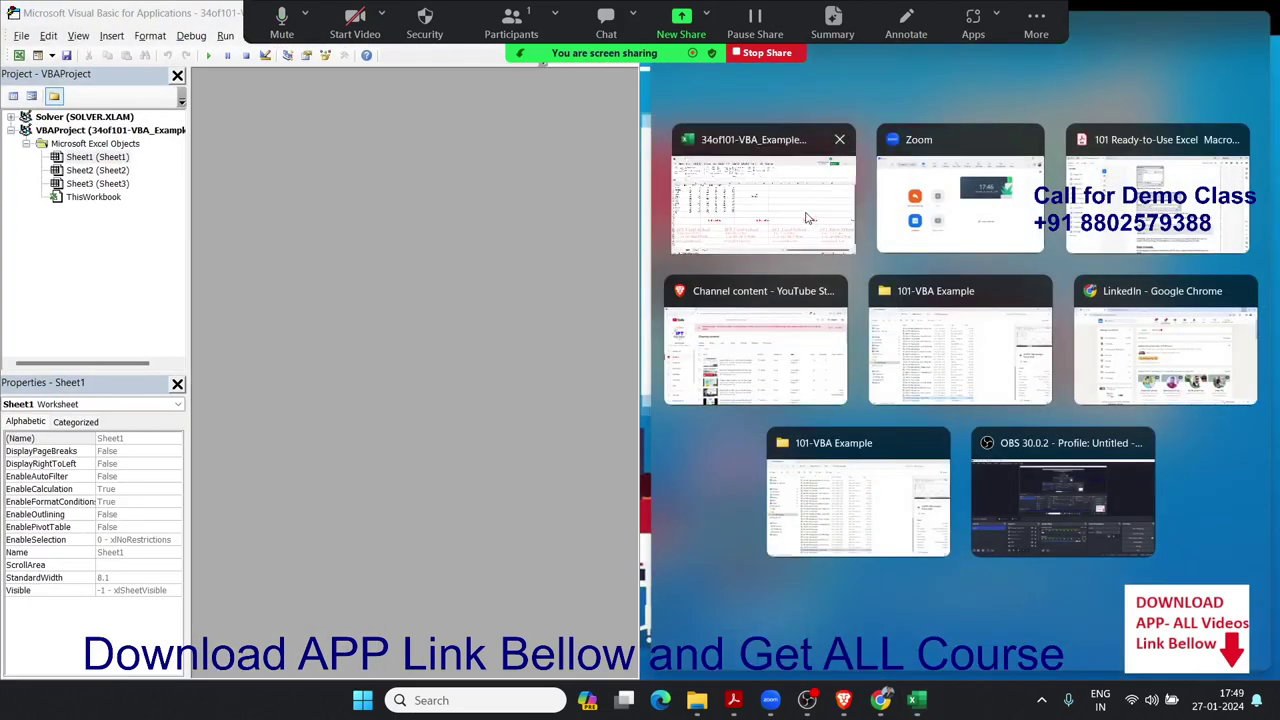
Snap the workbook beside the editor and insert a new code module
click(762, 200)
click(111, 36)
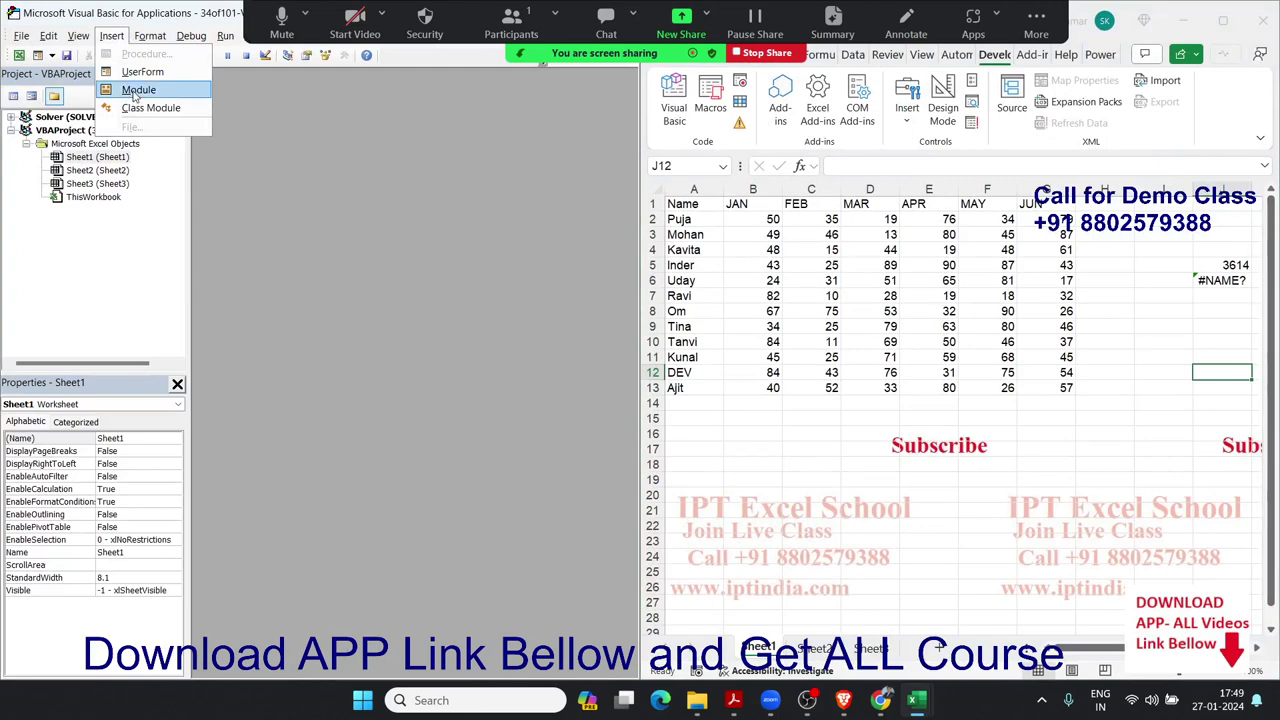
click(137, 90)
Create the empty procedure Sub sam_34() in Module1
text(S)
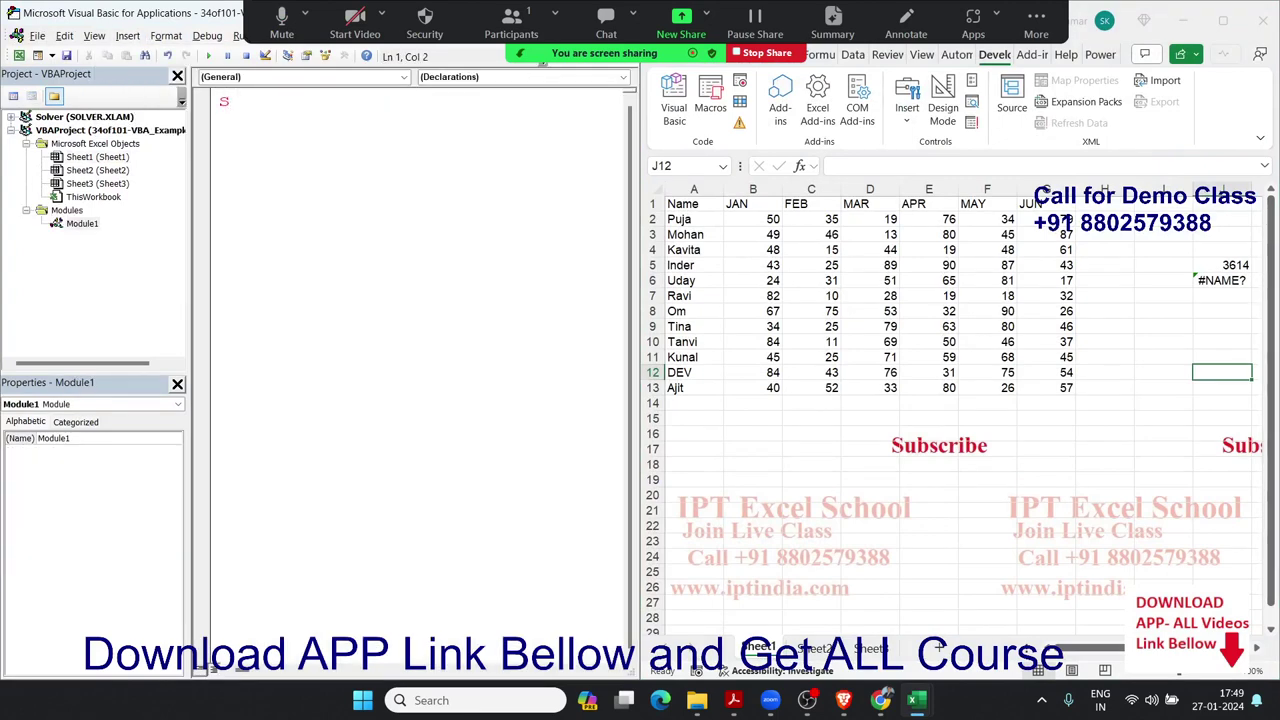
text(ub )
text(s)
text(am)
text(_31)
key(BackSpace)
text(4)
text(())
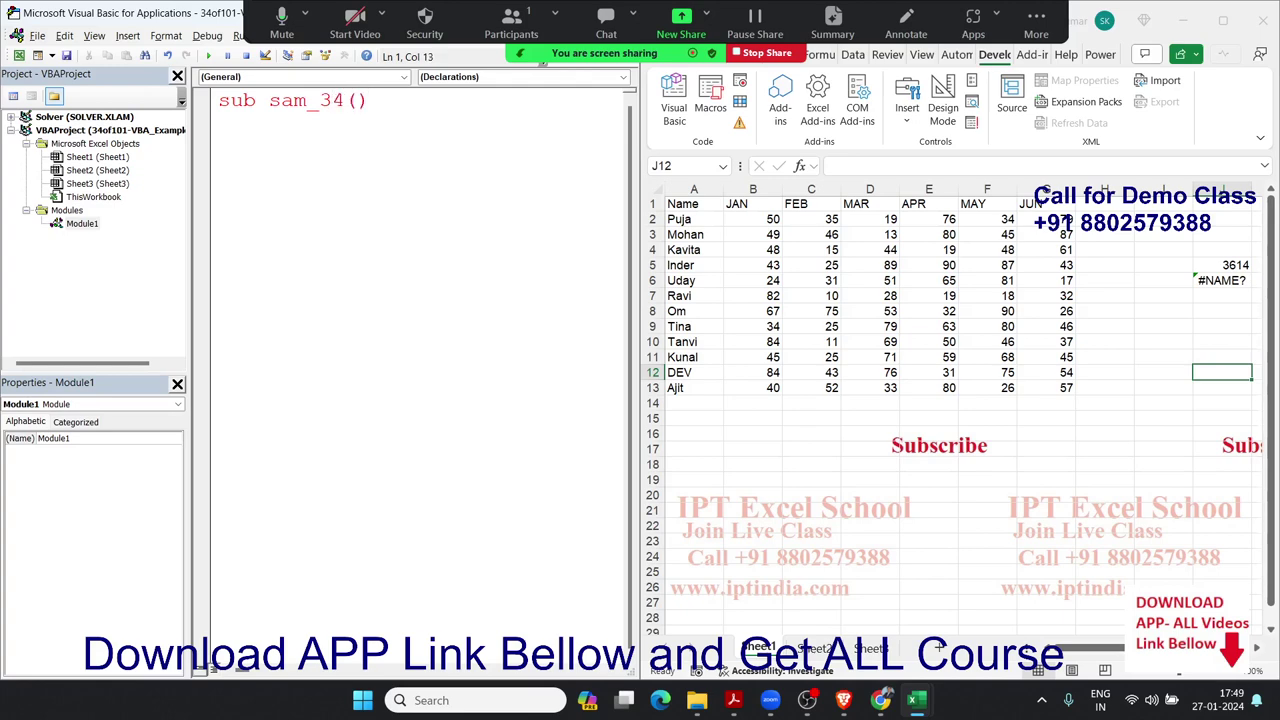
key(Return)
key(Return)
key(Return)
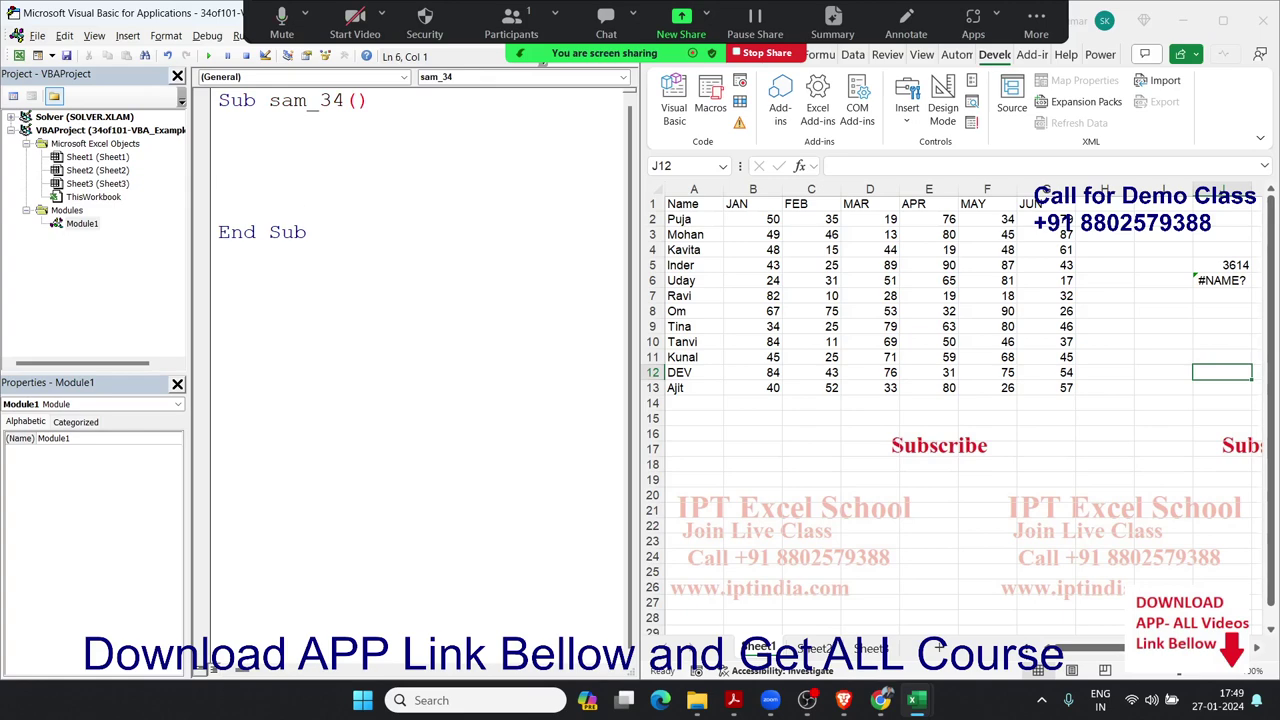
key(Up)
key(Up)
key(Up)
key(Return)
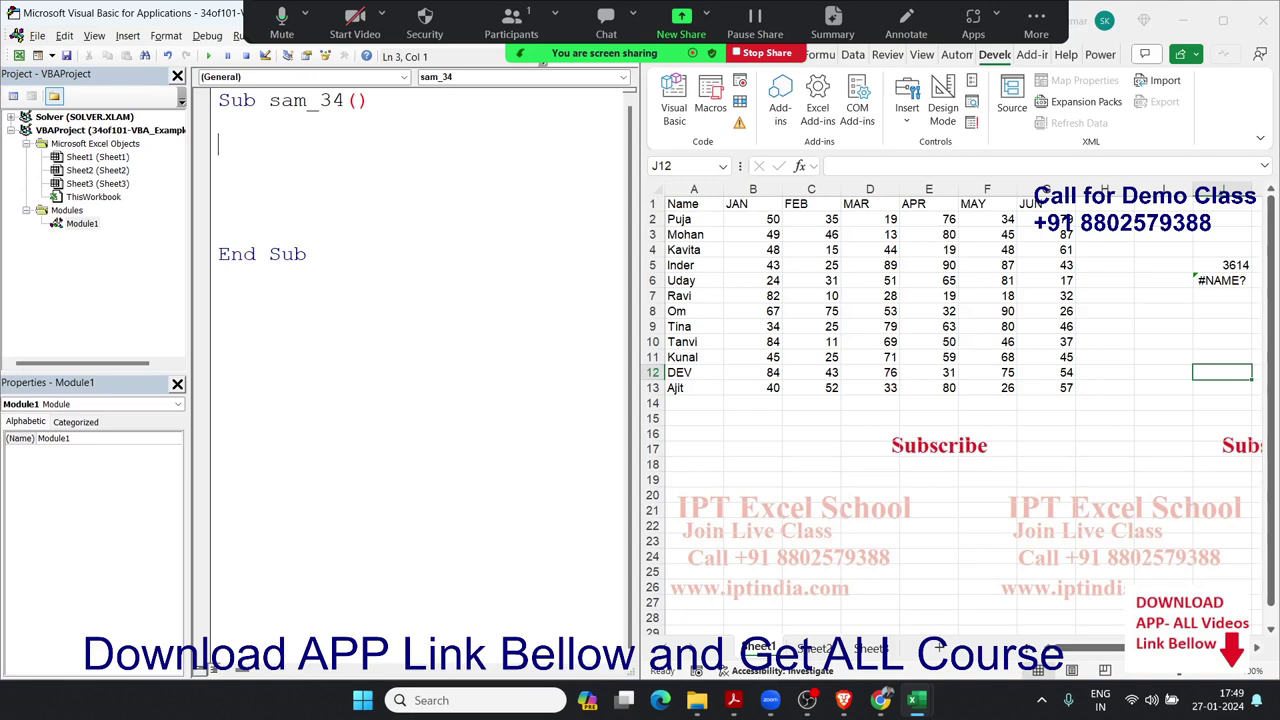
Add the line Range("B2:G13").Name = "DT" to sam_34
text(ra)
text(nge()
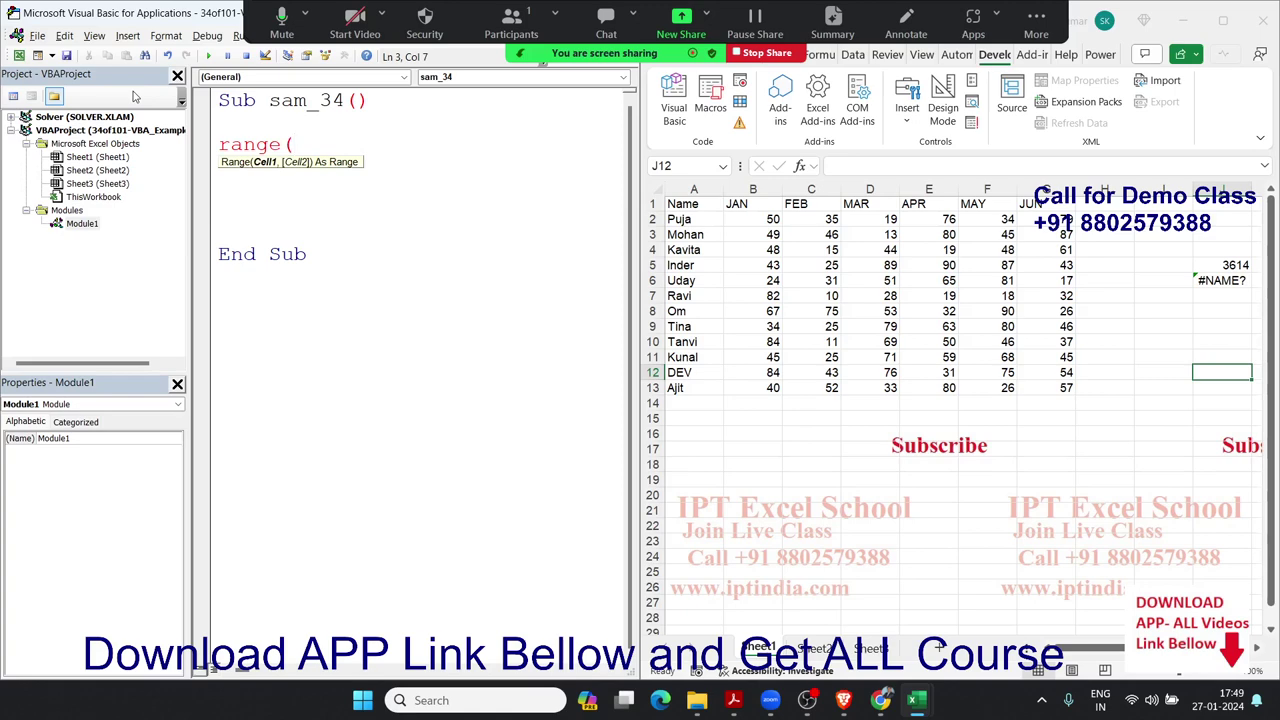
text("A)
key(BackSpace)
text(B2)
text(:G13)
text(").)
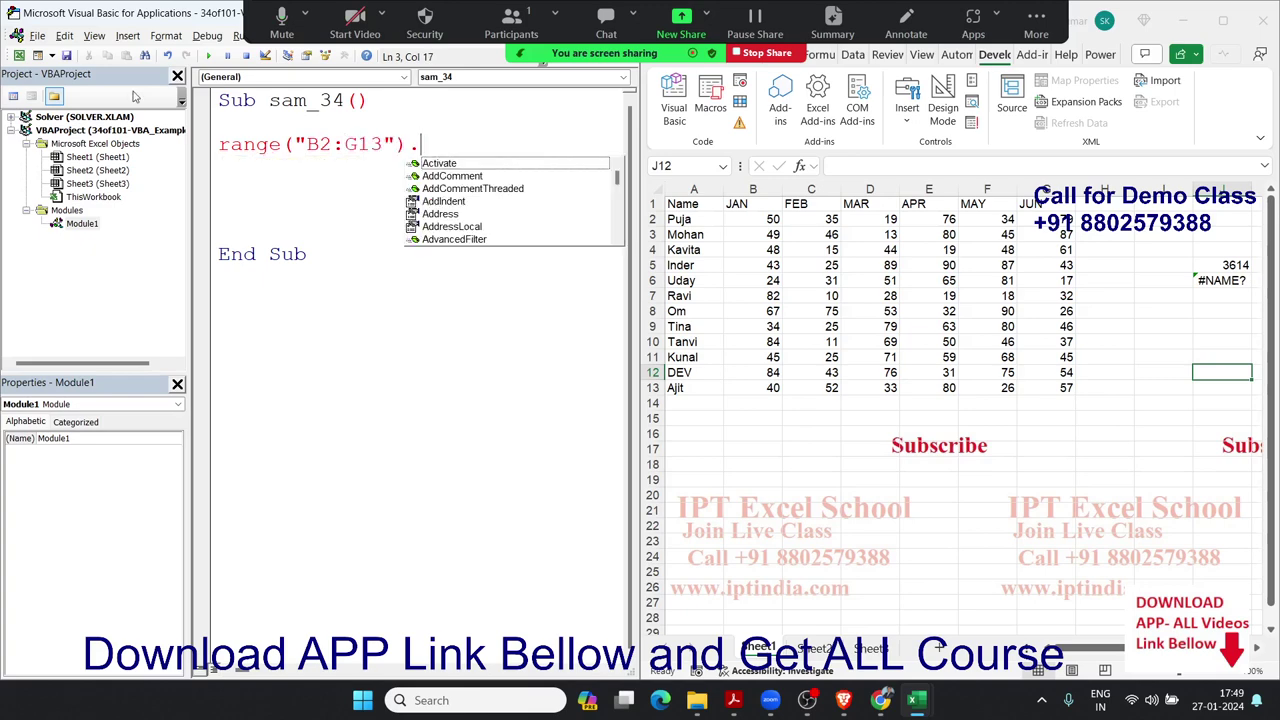
text(name=)
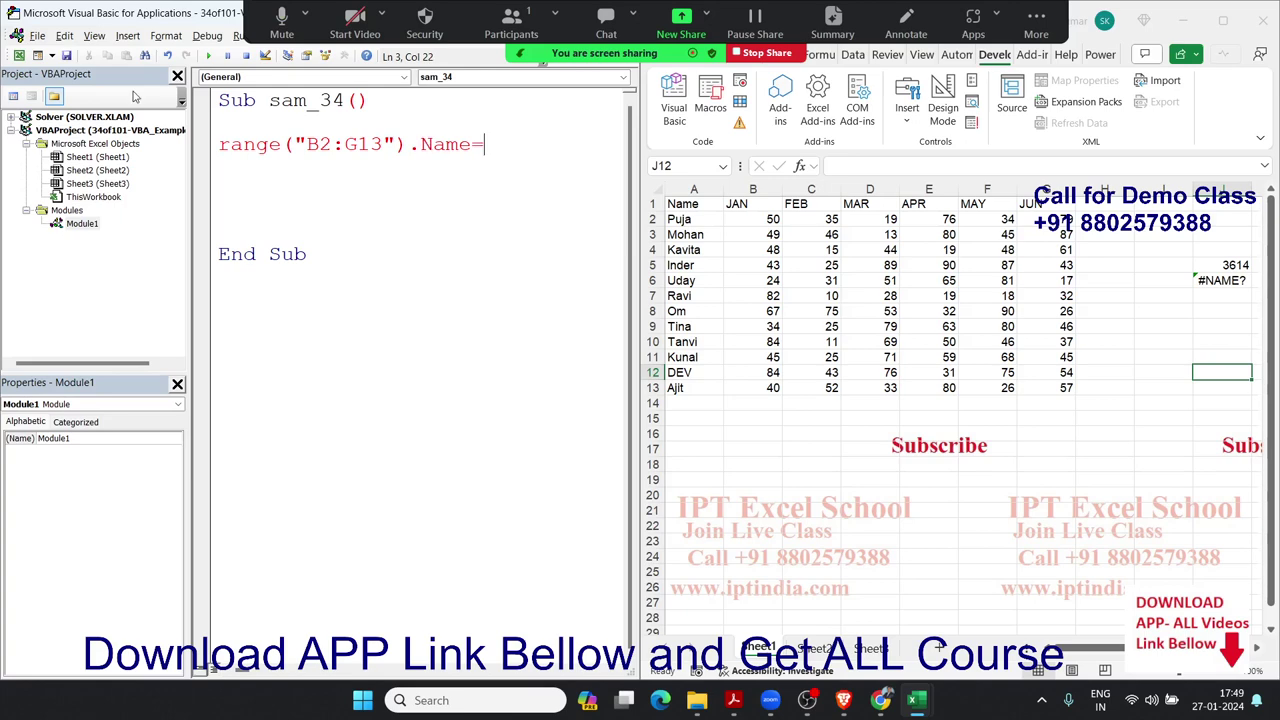
text("DT)
text(")
key(Return)
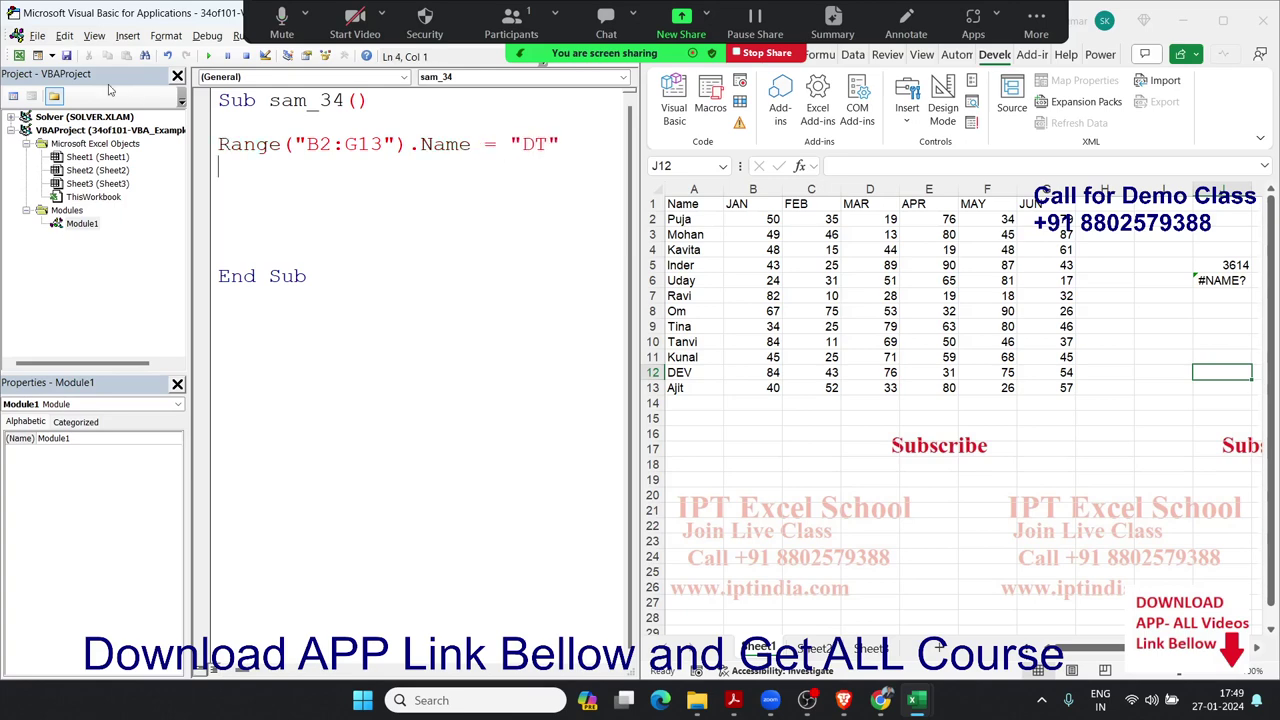
key(Return)
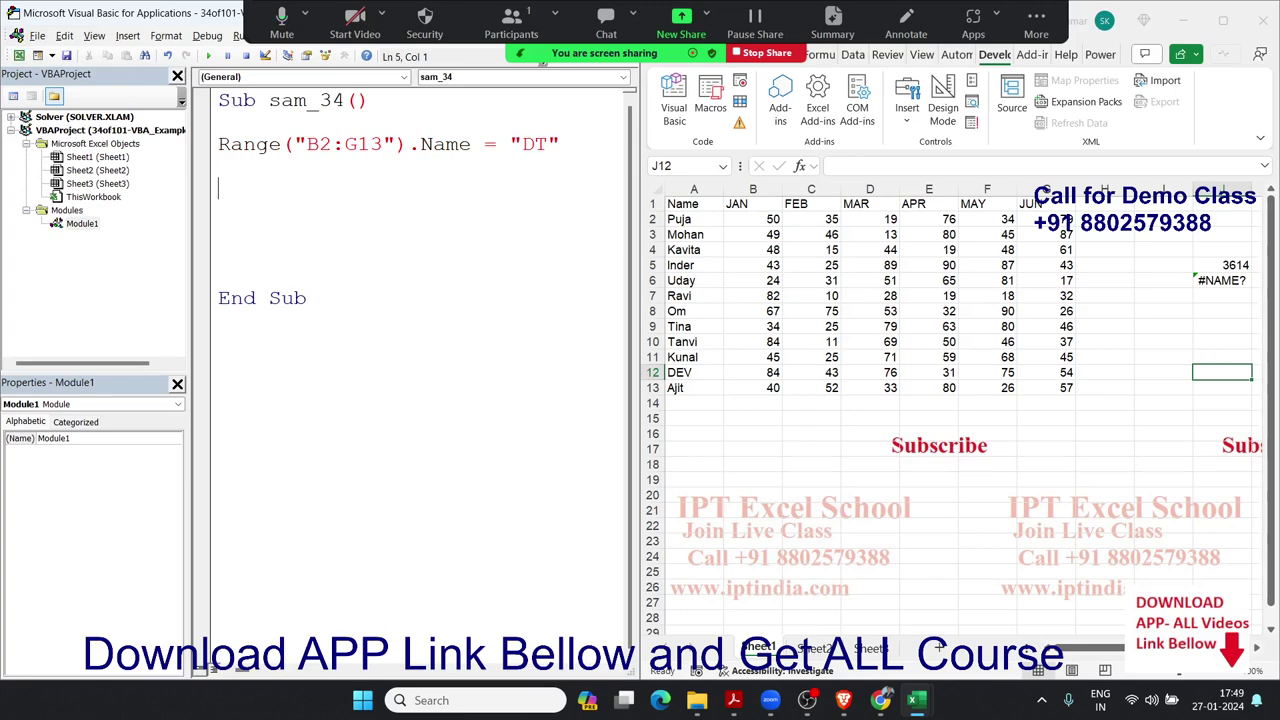
Add the line Range("DT").Select below it
text(range)
text(()
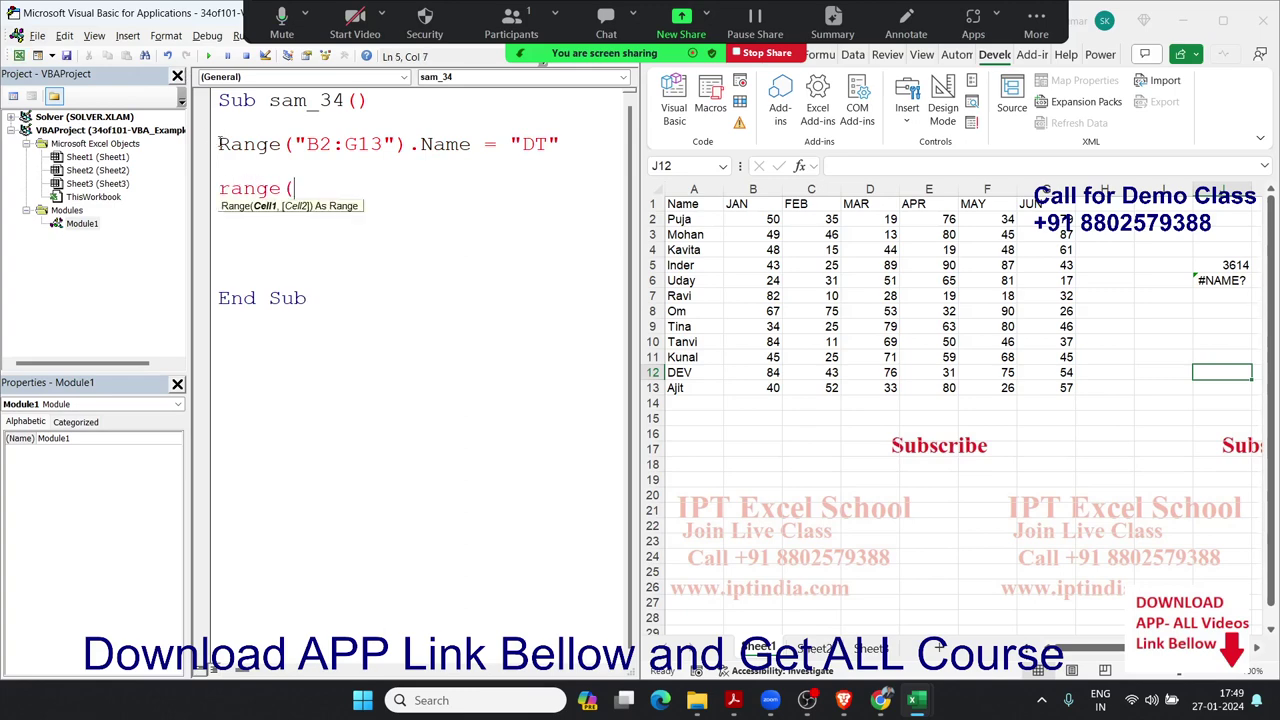
text("D)
text(T"))
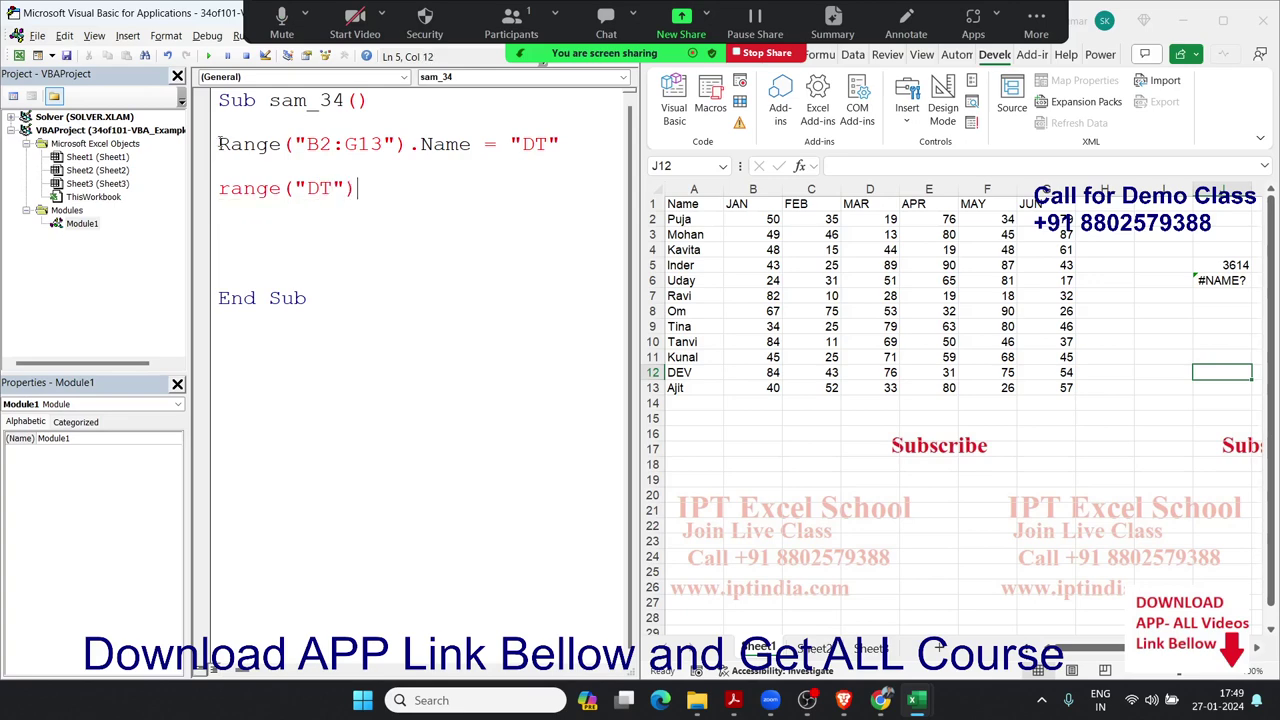
text(.select)
key(Escape)
key(Return)
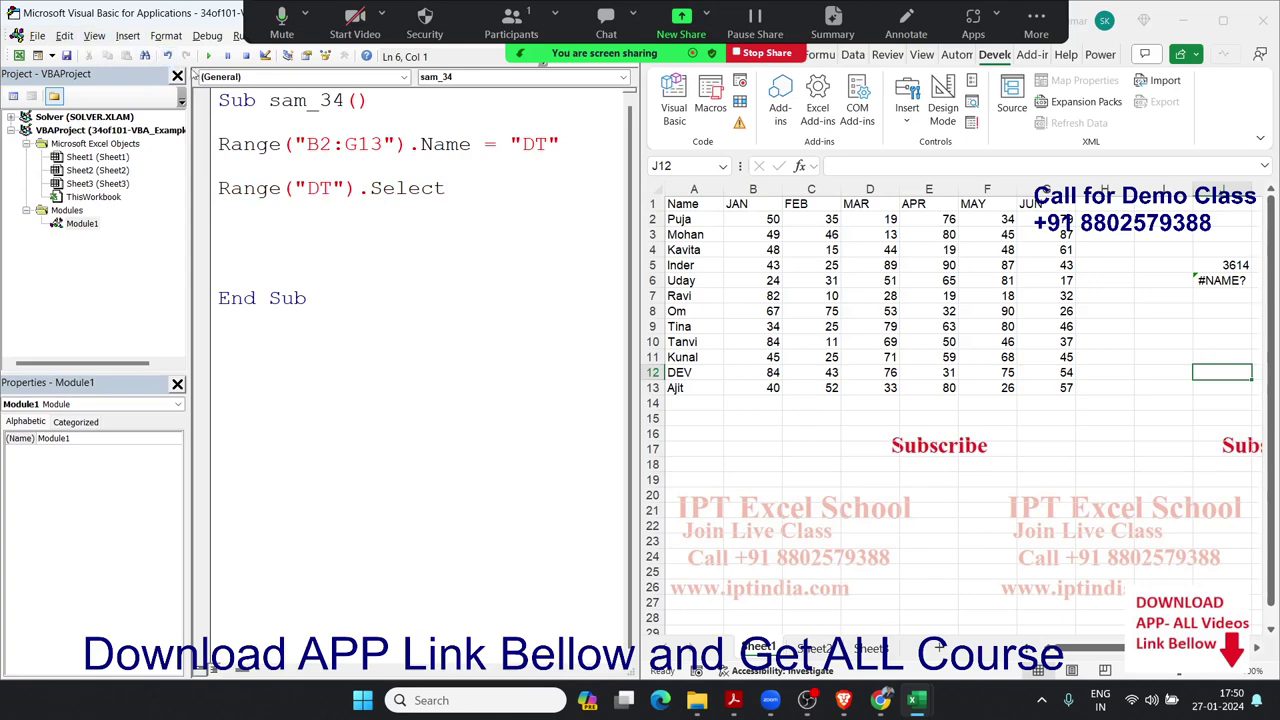
Run sam_34 and verify in Name Manager that DT refers to Sheet1!$B$2:$G$13
click(207, 57)
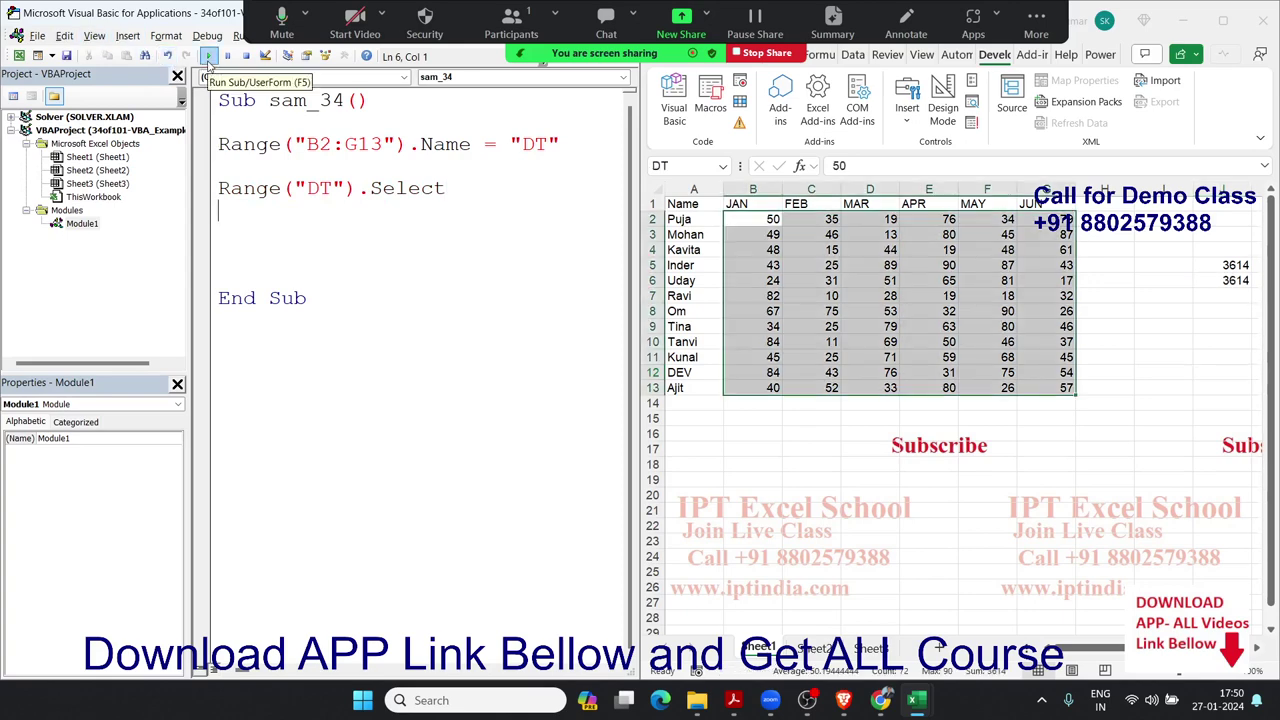
click(835, 282)
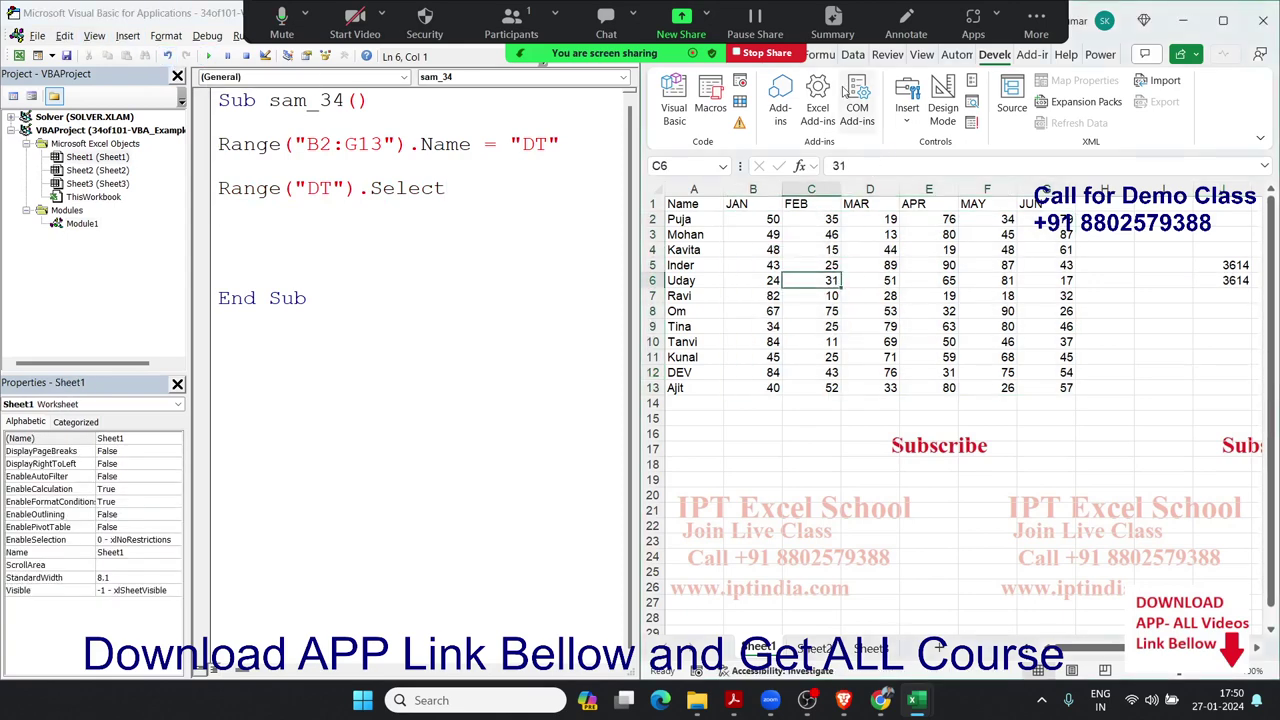
click(818, 55)
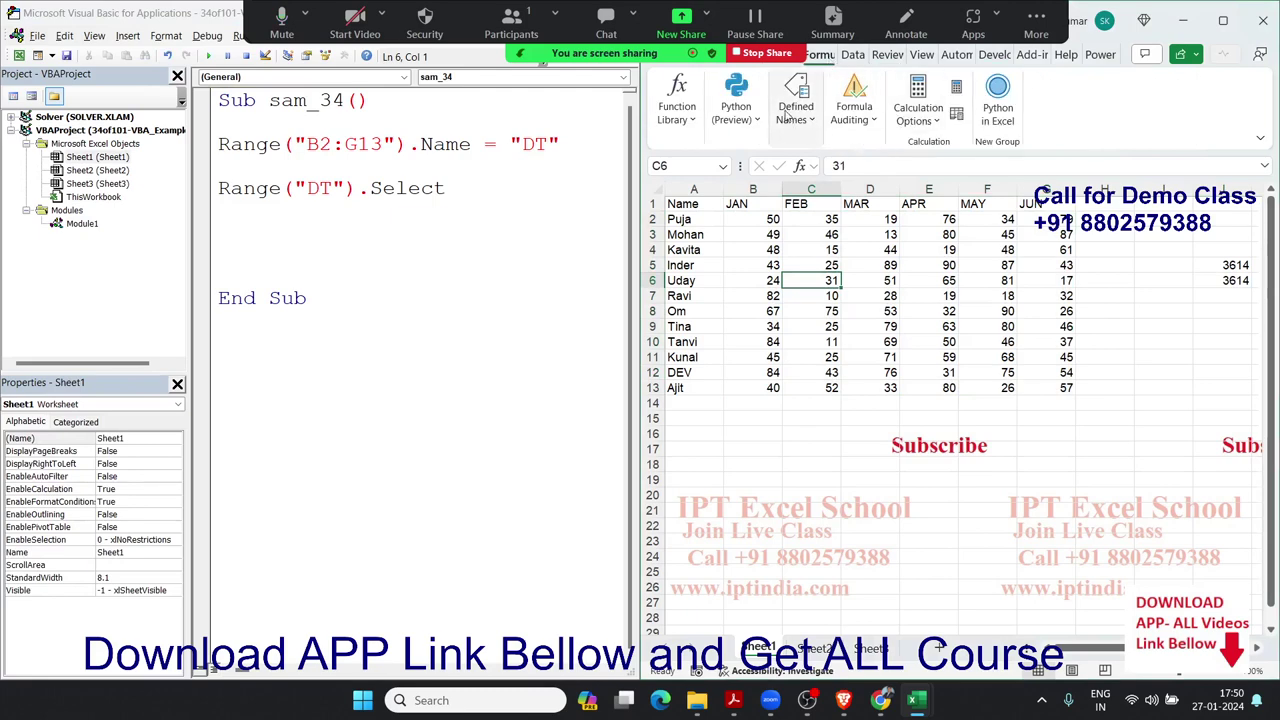
click(800, 92)
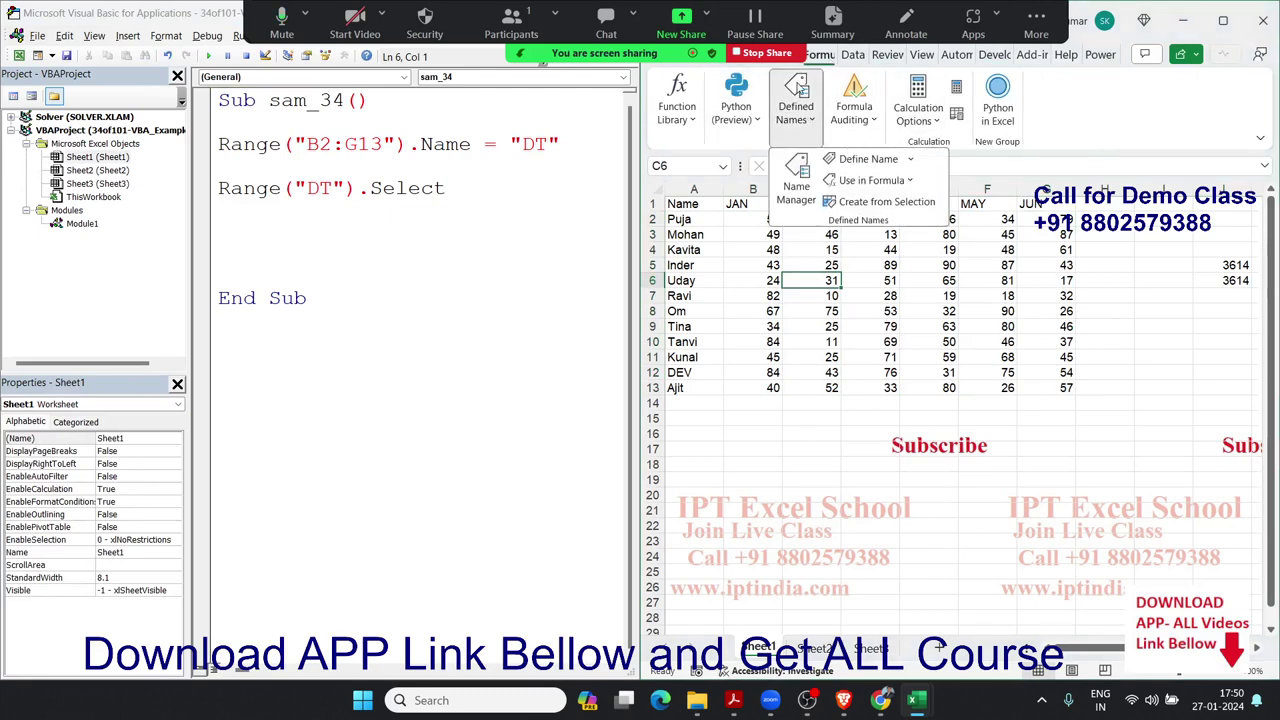
click(796, 192)
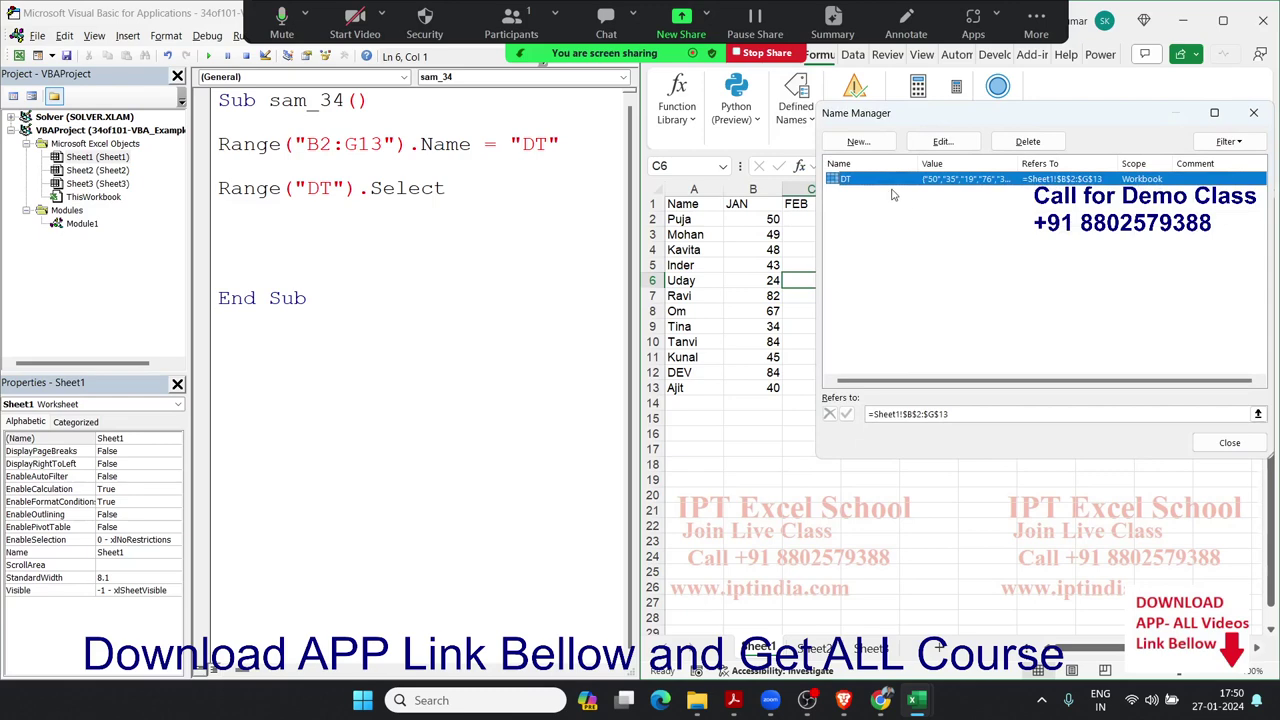
click(1207, 443)
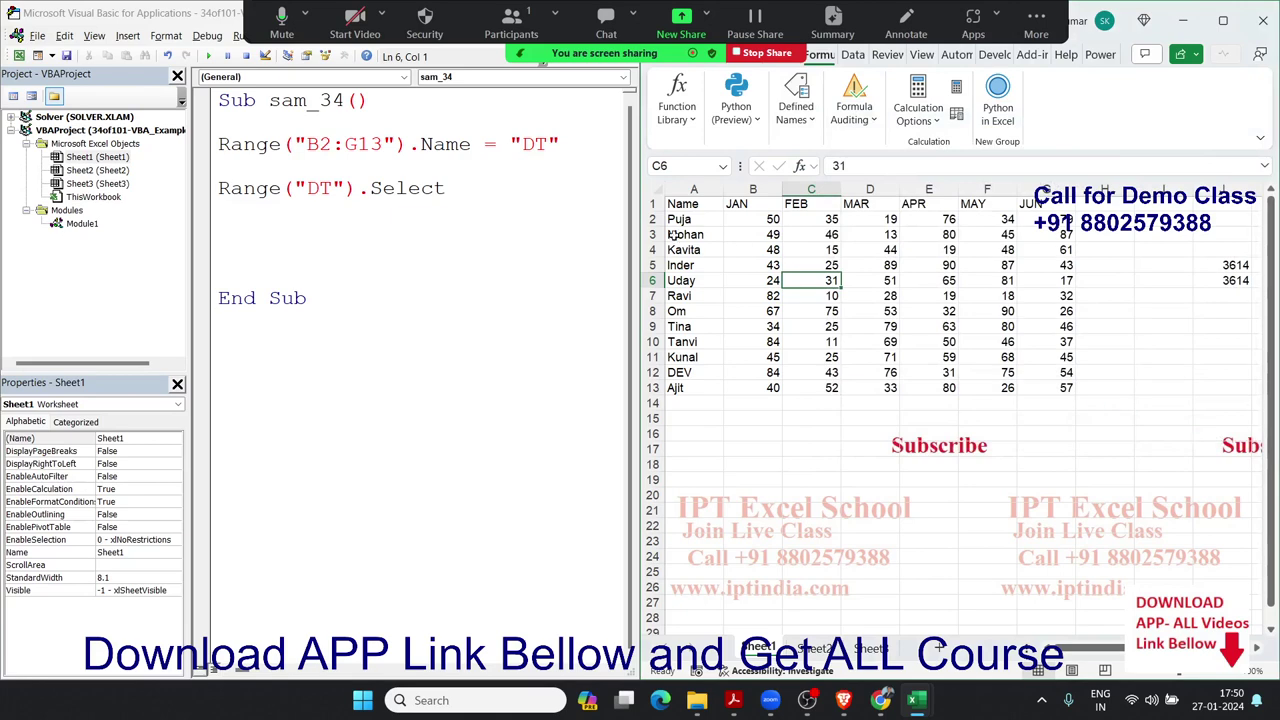
Change the second line to Range("DT").Copy and run the macro to copy B2:G13
double_click(432, 193)
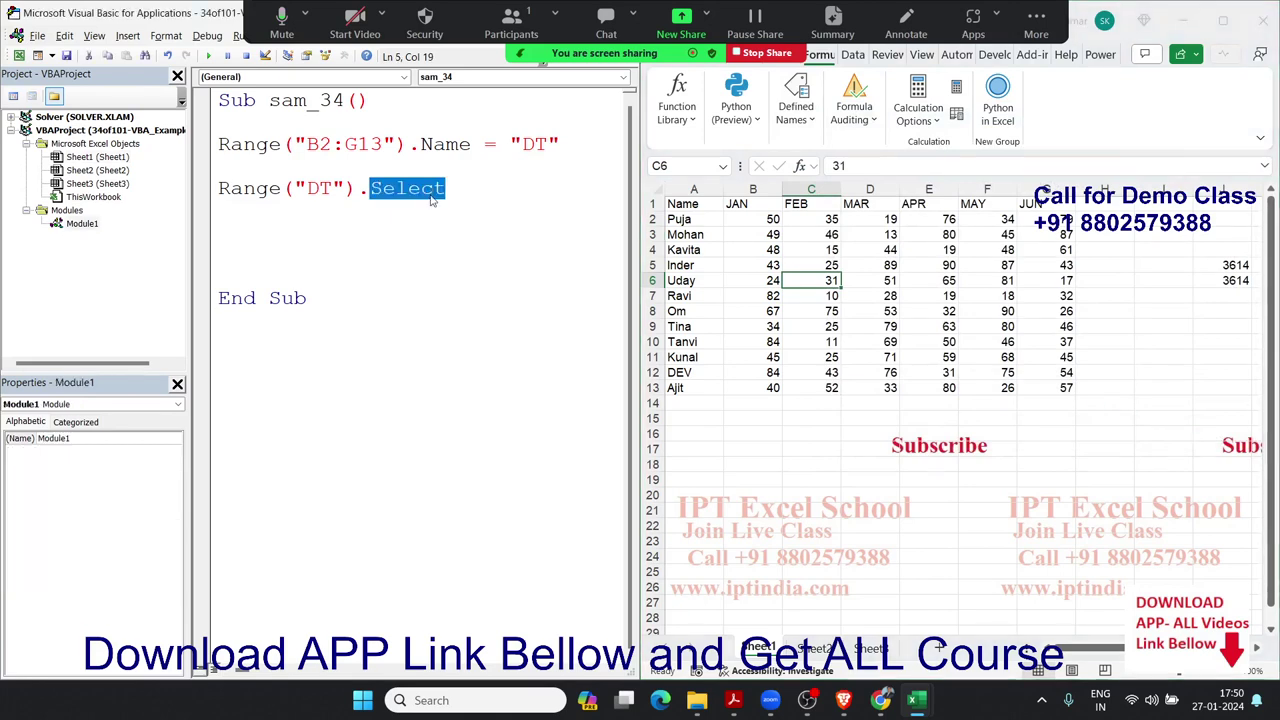
key(BackSpace)
text(cop)
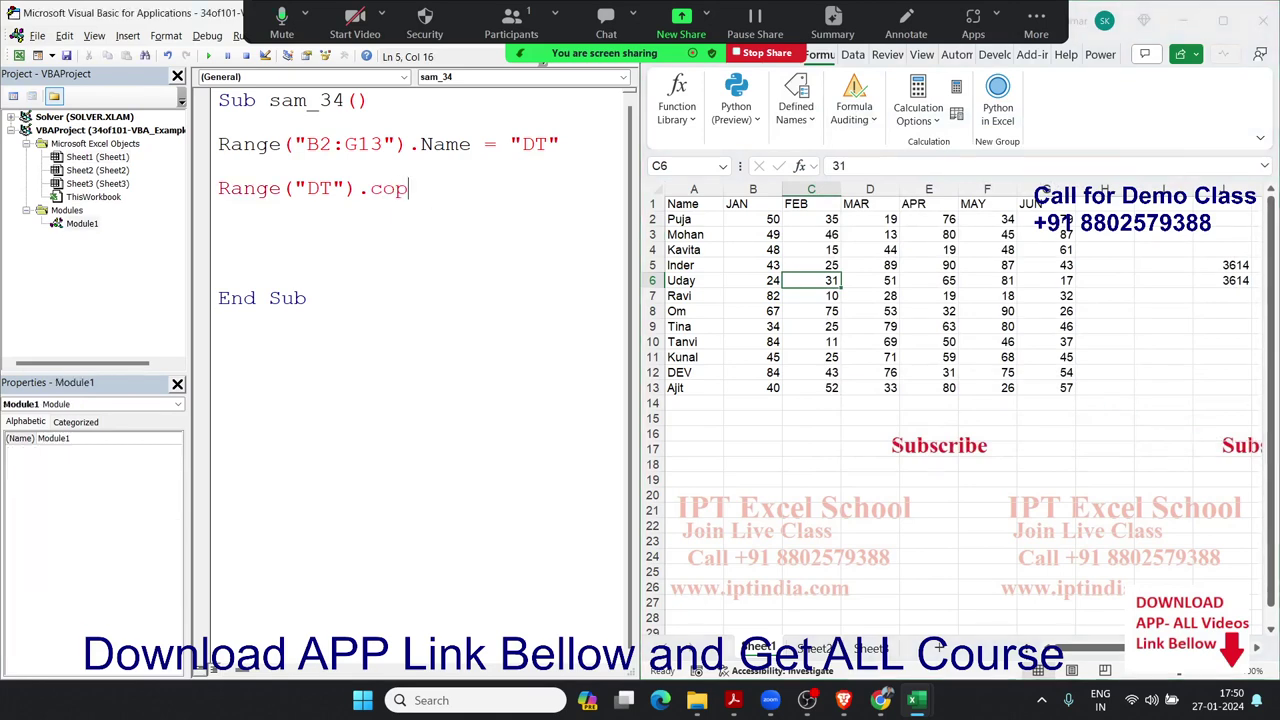
text(y)
click(383, 271)
click(210, 56)
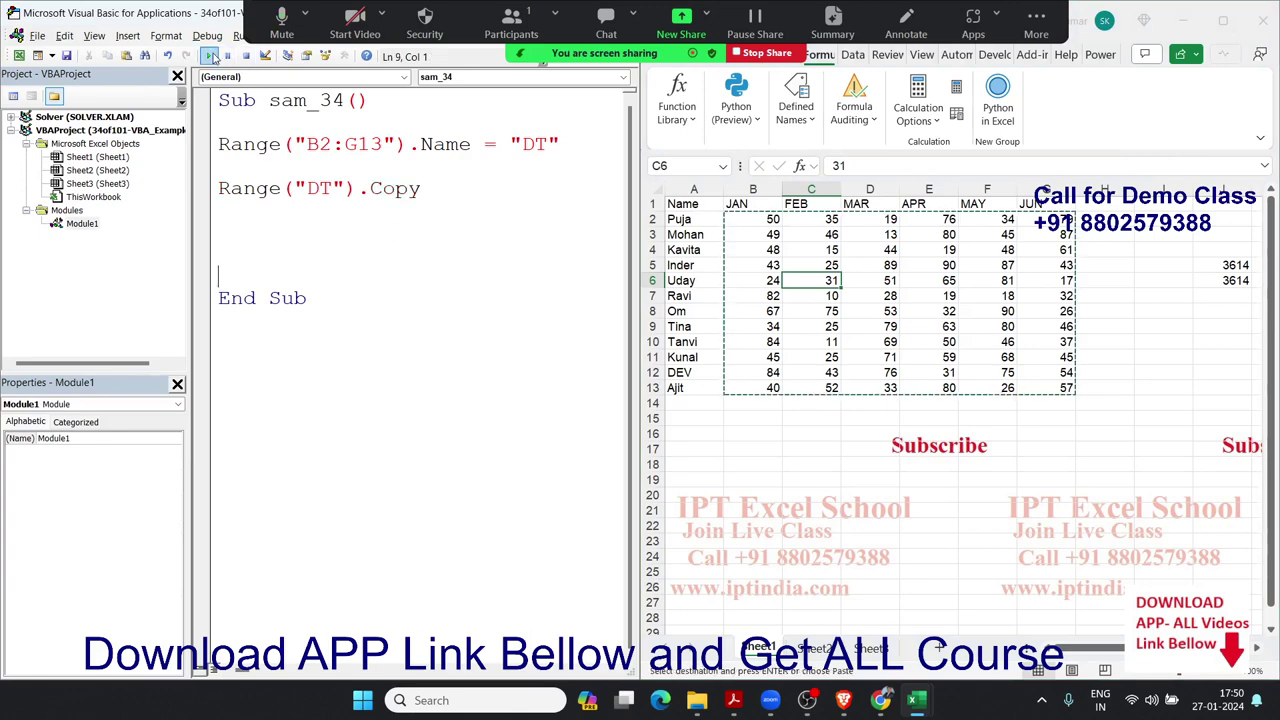
Select all of the sam_34 macro's code text
double_click(396, 190)
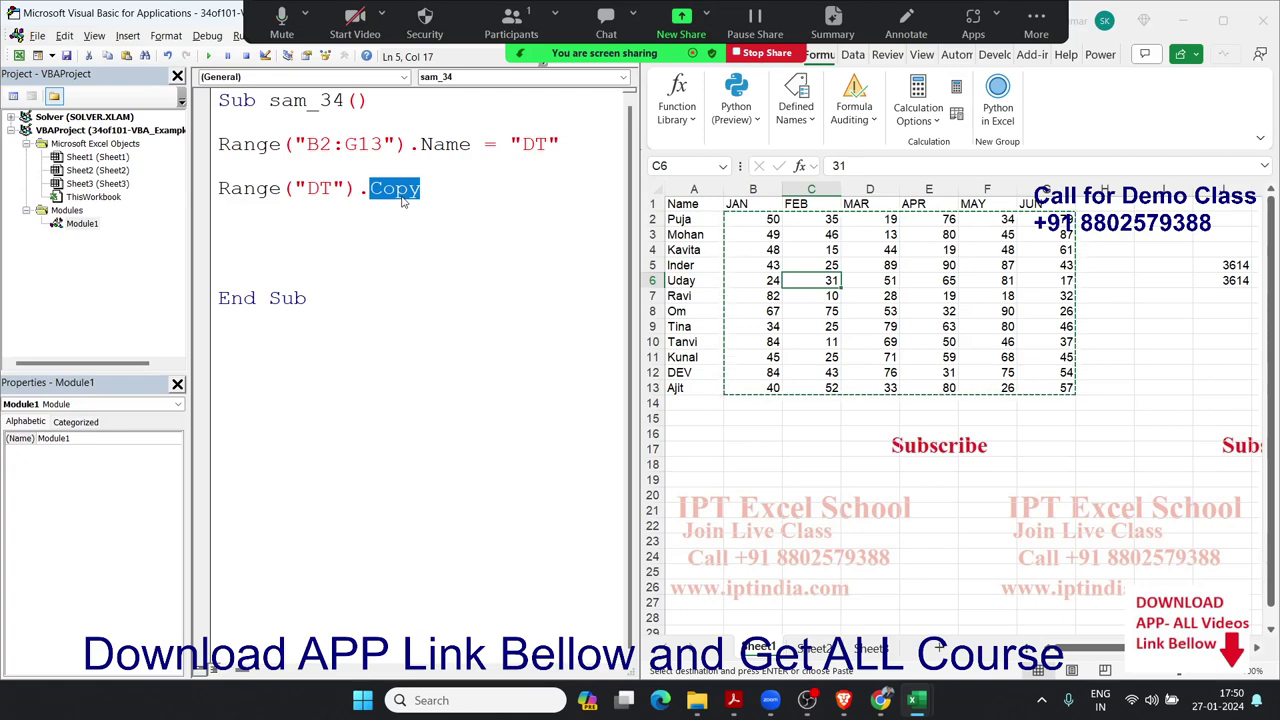
click(338, 314)
drag(338, 314, 198, 113)
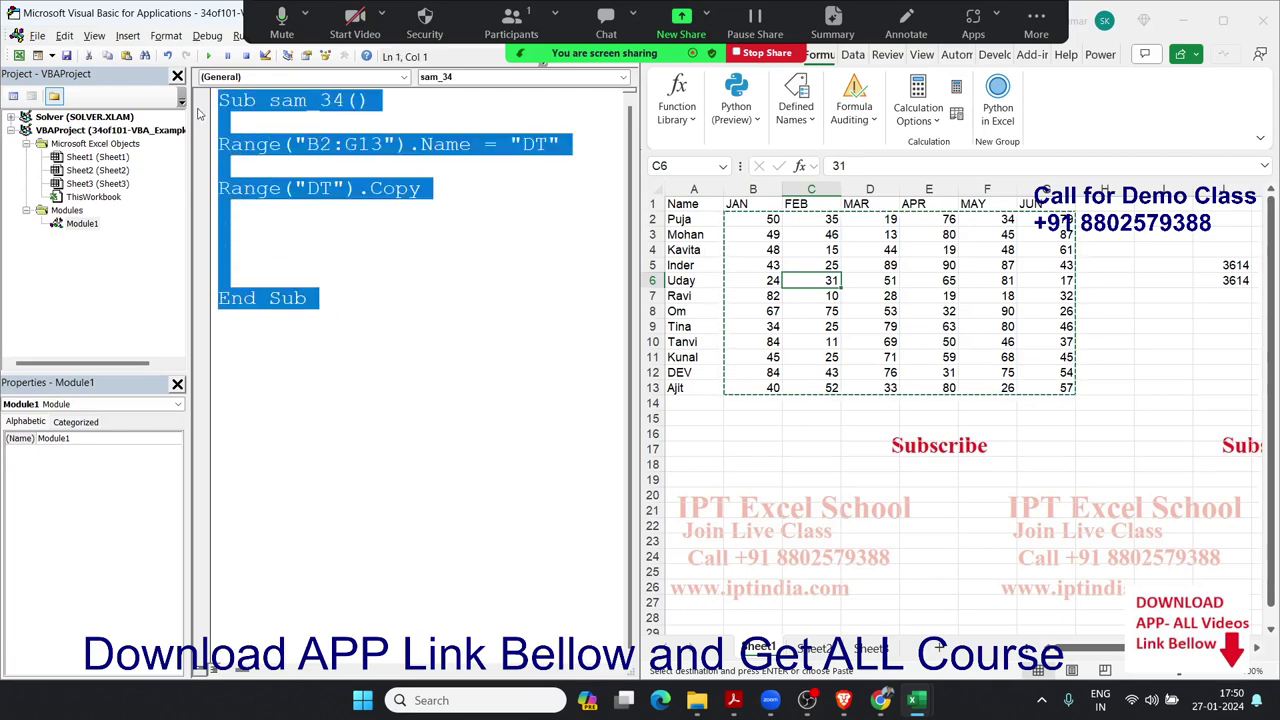
Copy the sam_34 macro code and paste it into Sheet1 starting at cell I9, filling I9:I18
key(ctrl+c)
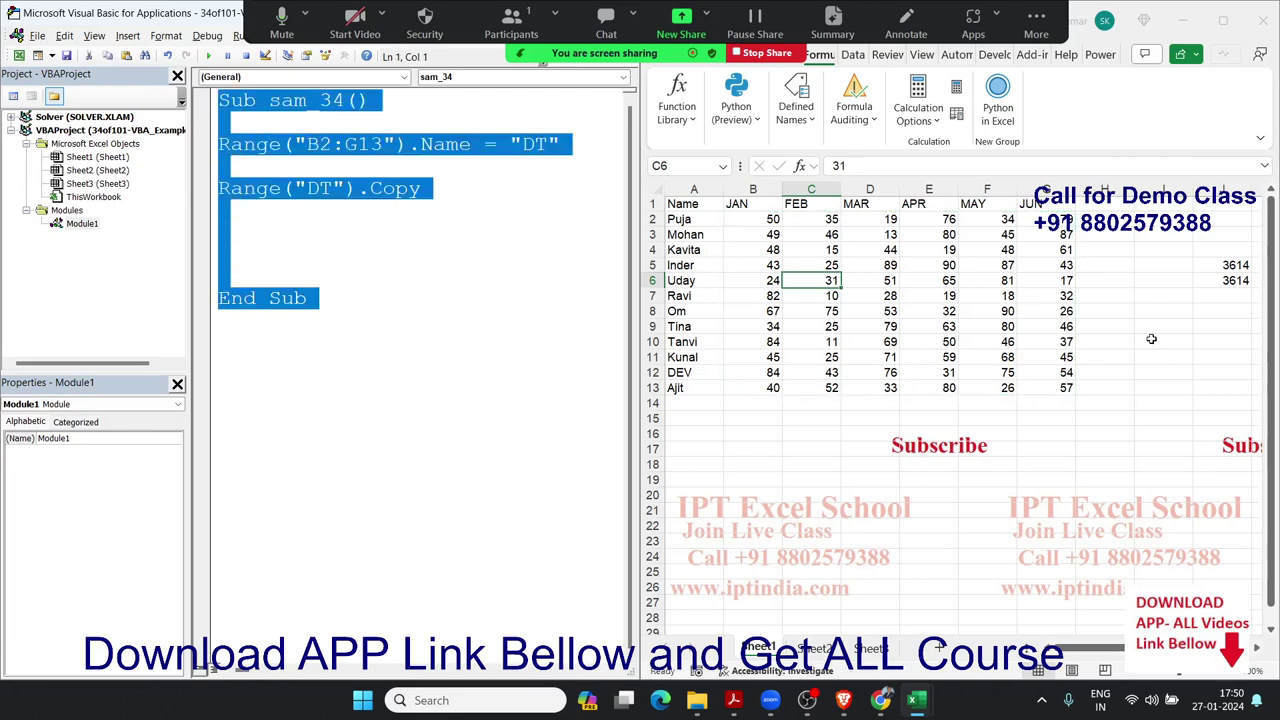
click(1148, 320)
key(ctrl+v)
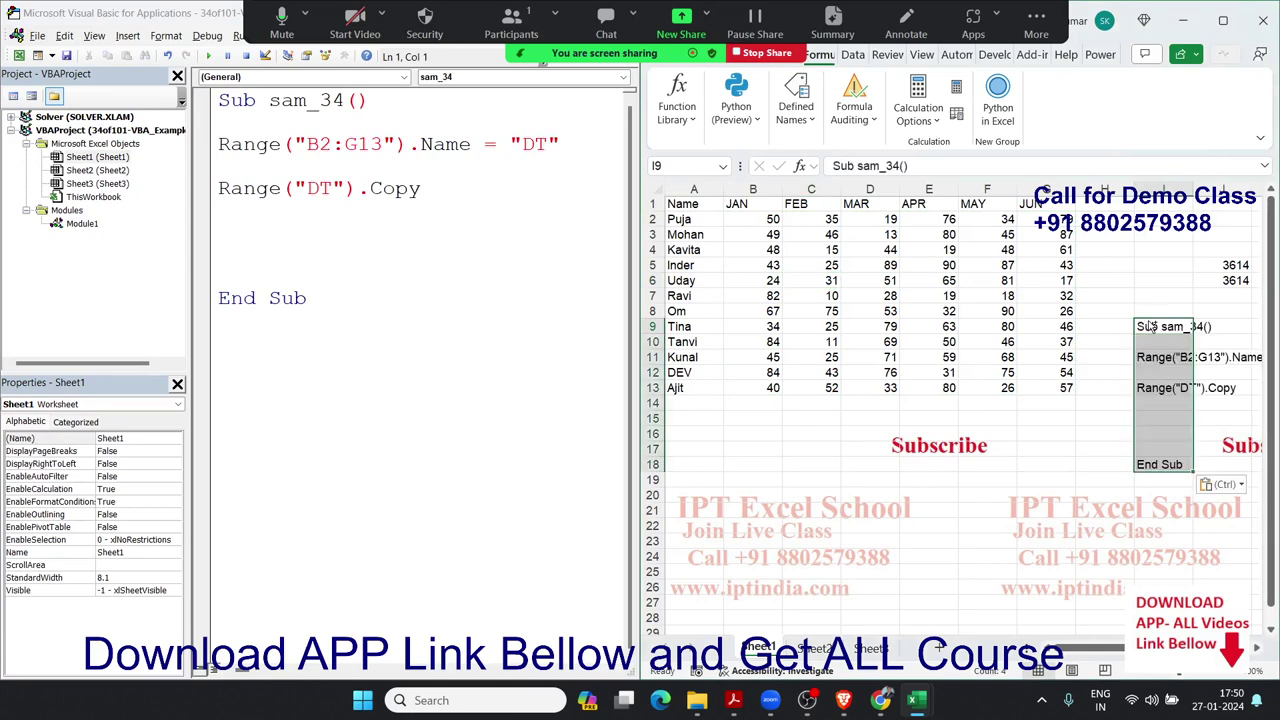